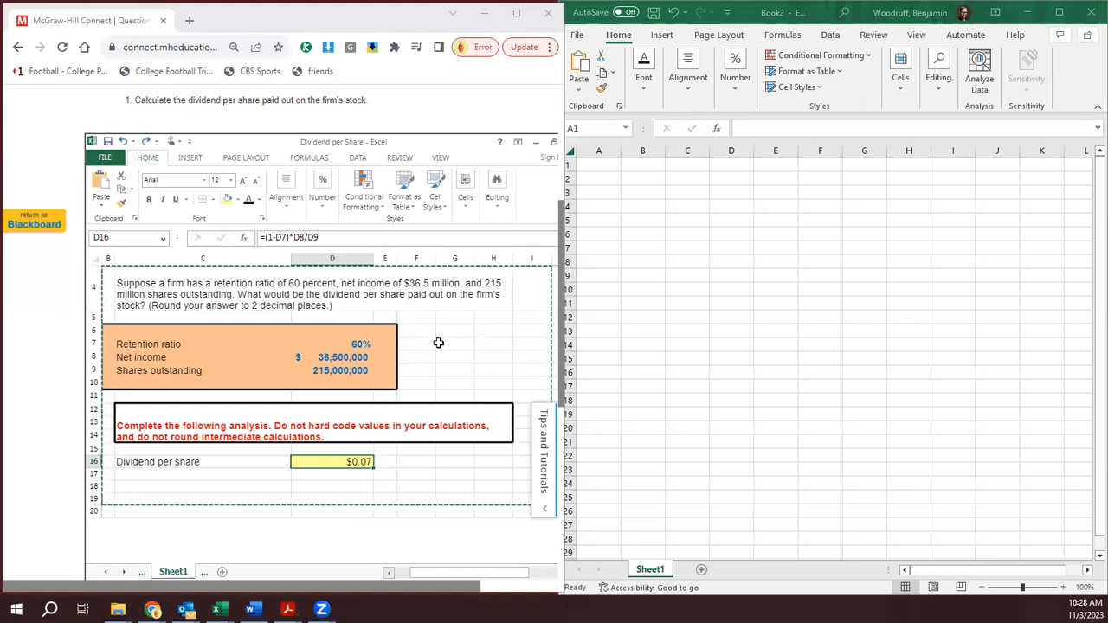
# - Go to question 2 on the annual growth rate and view its Dividend Growth worksheet with the inputs and analysis
pyautogui.scroll(2, 439, 342)
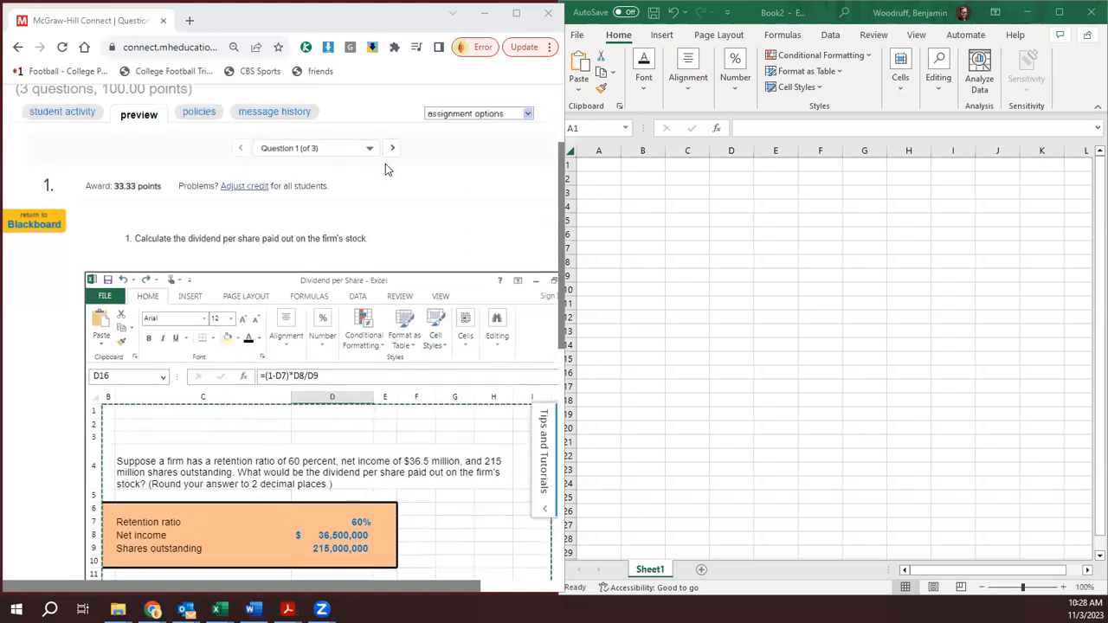
pyautogui.click(392, 149)
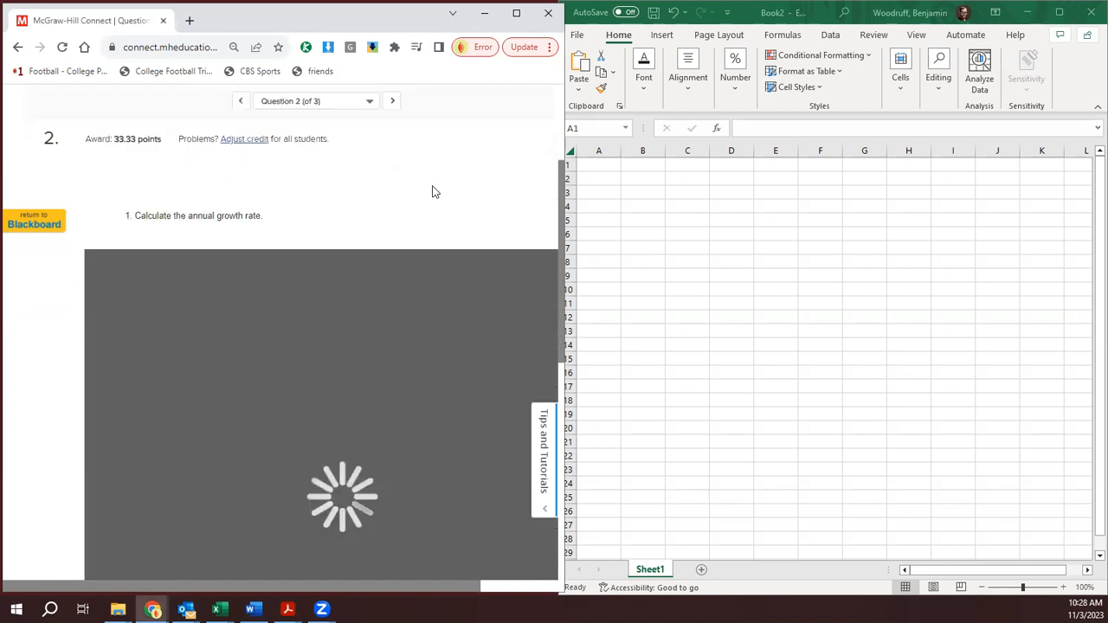
pyautogui.scroll(-1, 433, 190)
pyautogui.scroll(-1, 433, 192)
pyautogui.scroll(4, 433, 192)
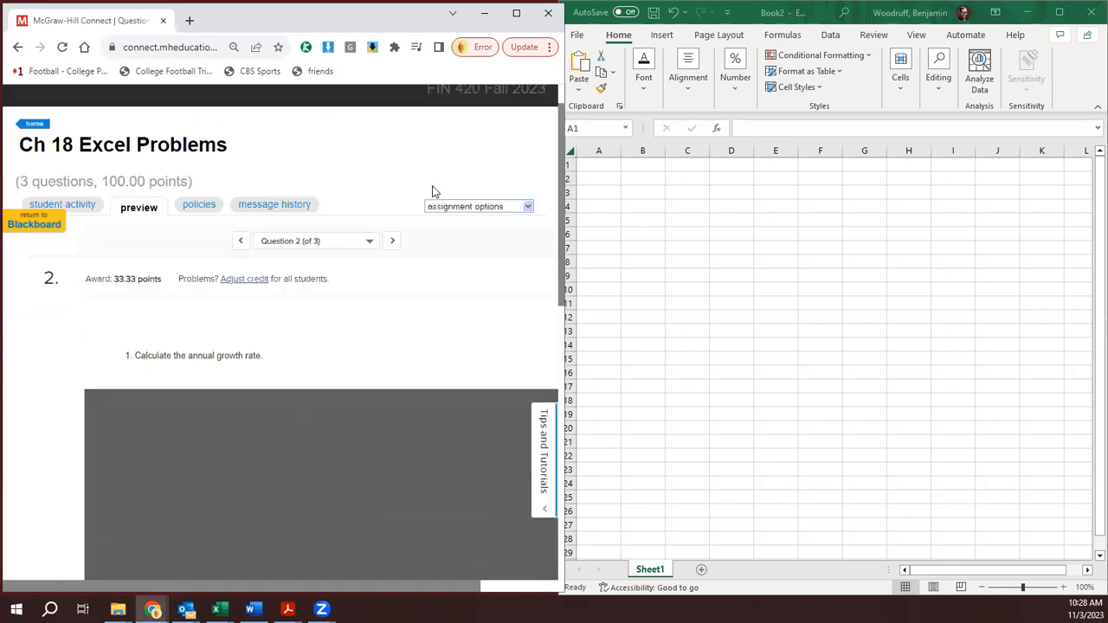
pyautogui.scroll(-3, 432, 191)
pyautogui.scroll(-2, 433, 190)
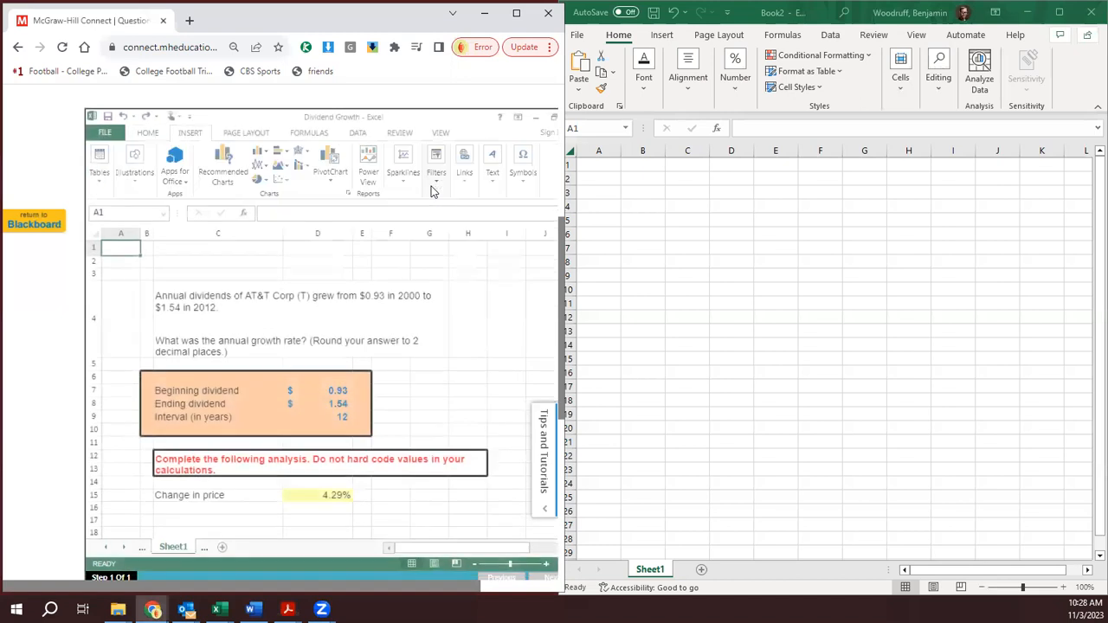
pyautogui.scroll(-1, 433, 191)
pyautogui.click(428, 229)
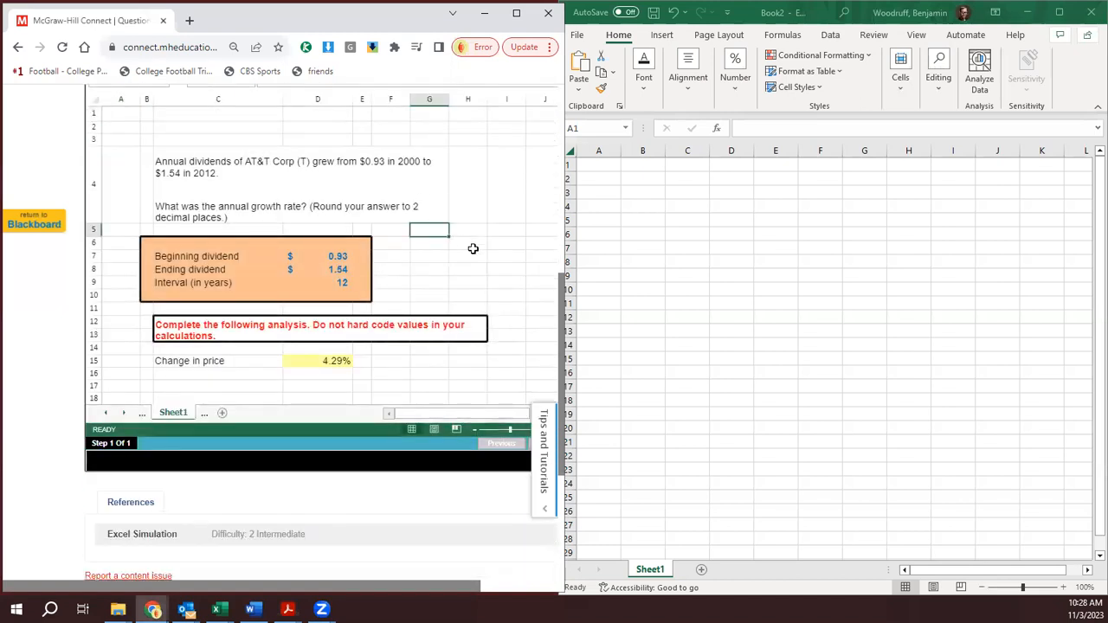
pyautogui.scroll(2, 476, 378)
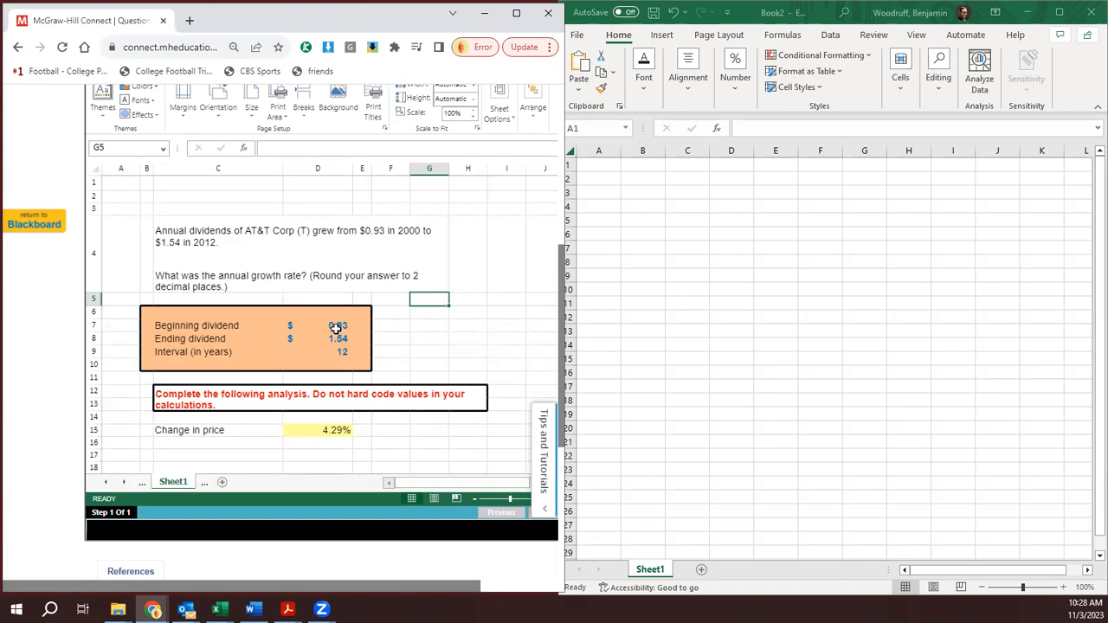
# - Examine the formula behind the Change in price result in cell D15 of the Dividend Growth worksheet
pyautogui.click(327, 433)
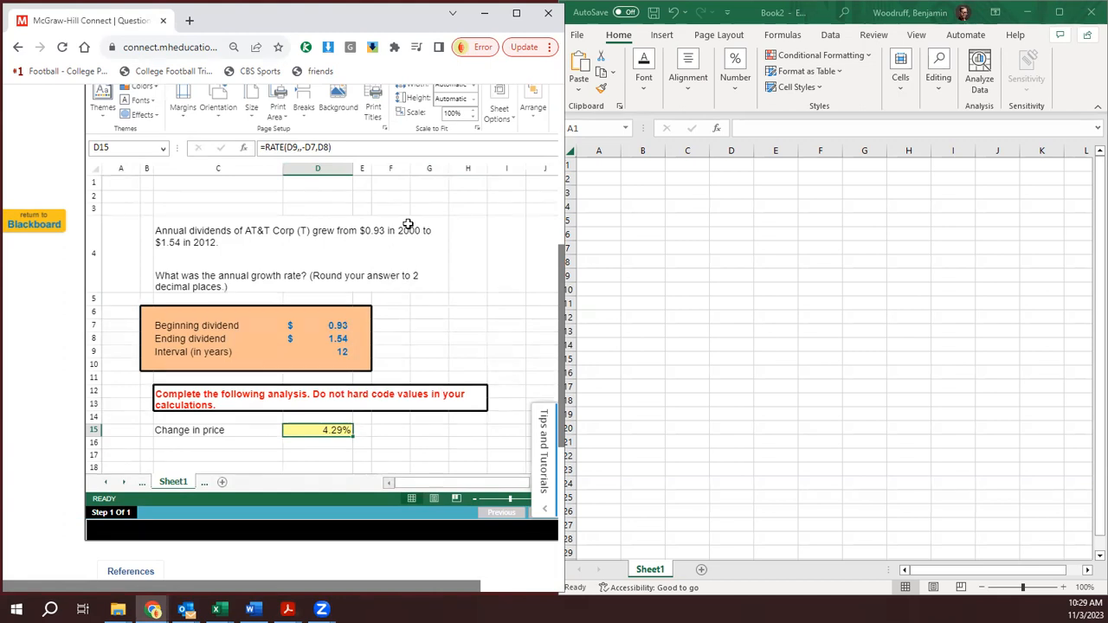
pyautogui.click(300, 147)
pyautogui.write(',')
# - Go to question 3 on calculating the stock value and select the problem text in its Variable Growth worksheet
pyautogui.scroll(2, 474, 345)
pyautogui.scroll(2, 468, 340)
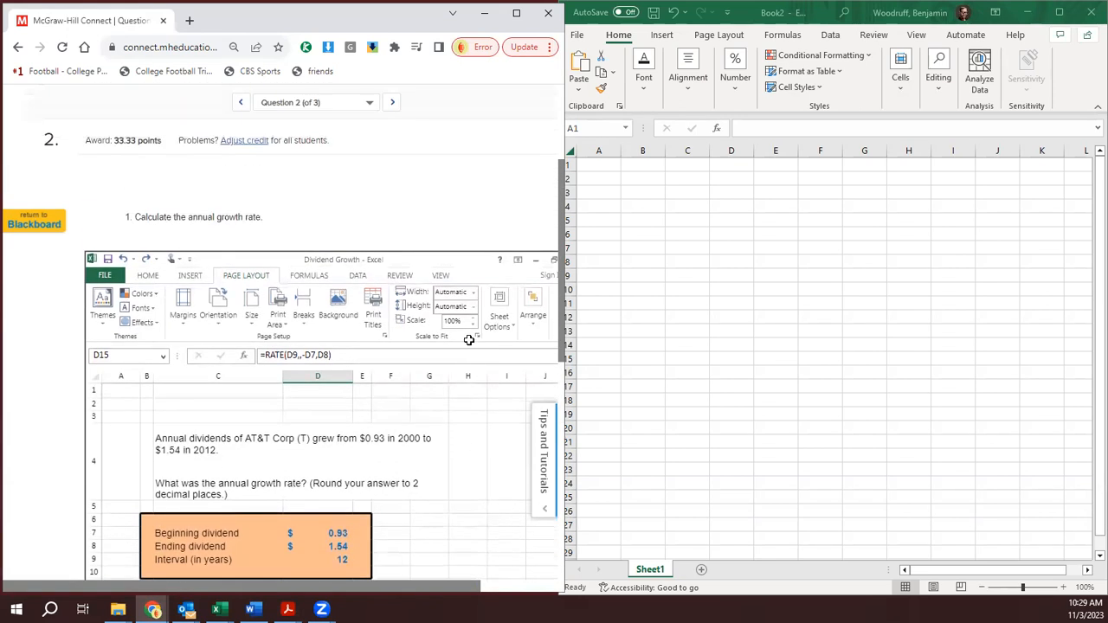
pyautogui.click(392, 100)
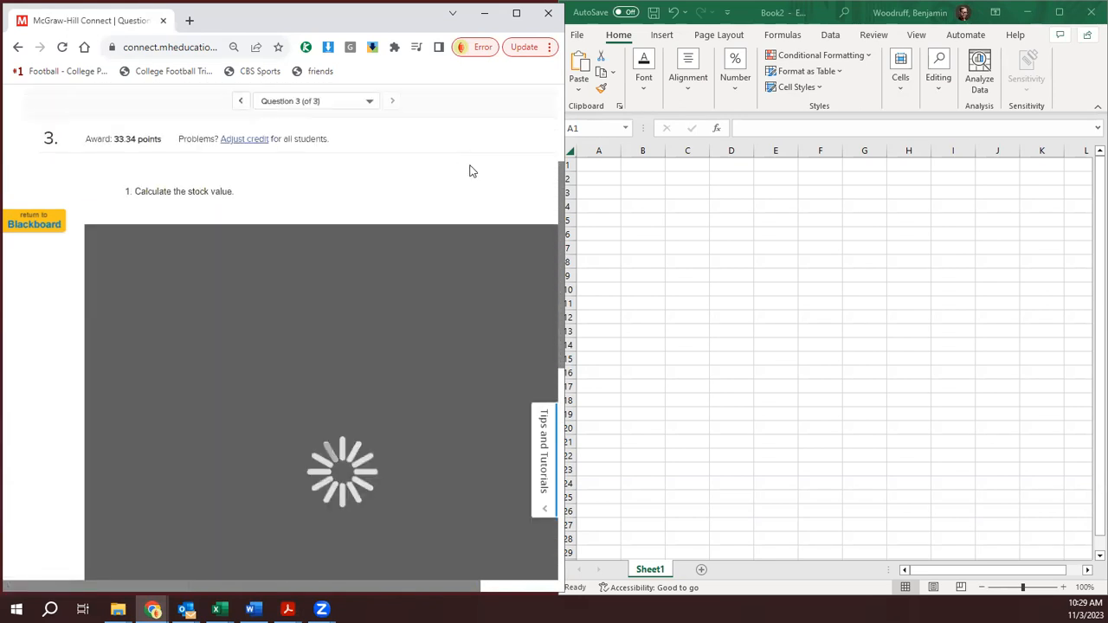
pyautogui.scroll(-1, 490, 177)
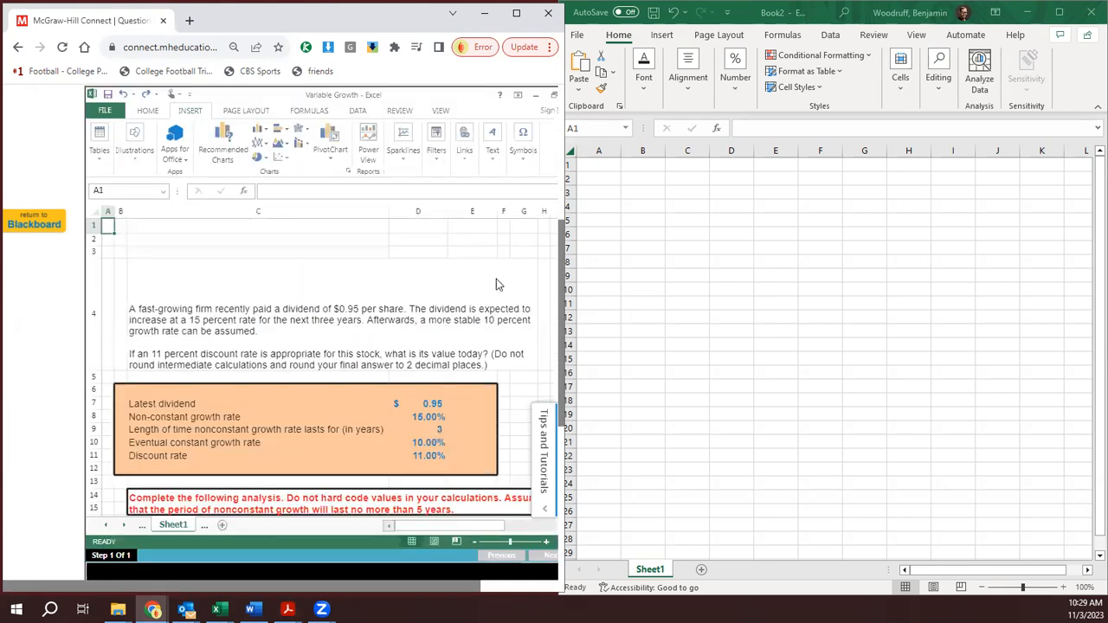
pyautogui.click(502, 288)
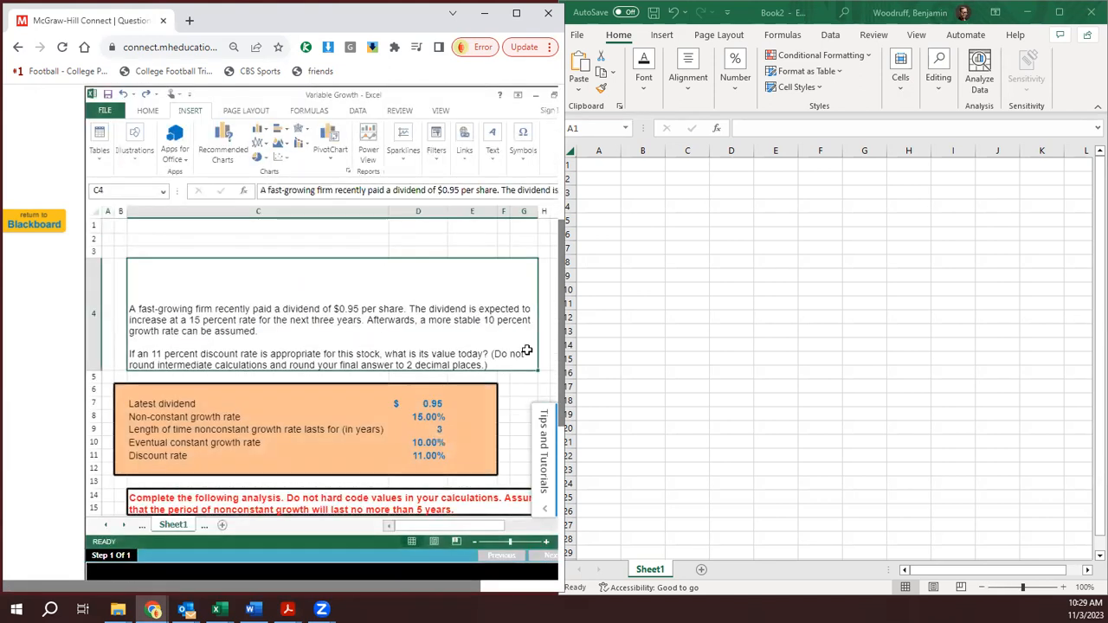
# - Review the given inputs one by one, from latest dividend and growth rates through discount rate, in cells D7 to D11
pyautogui.click(440, 404)
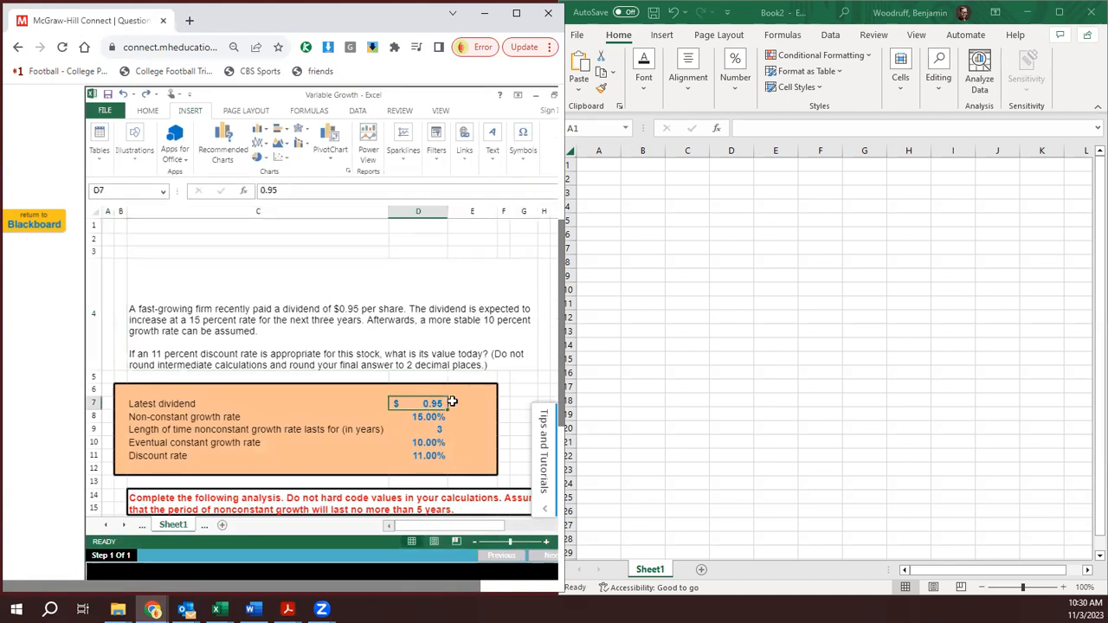
pyautogui.click(428, 419)
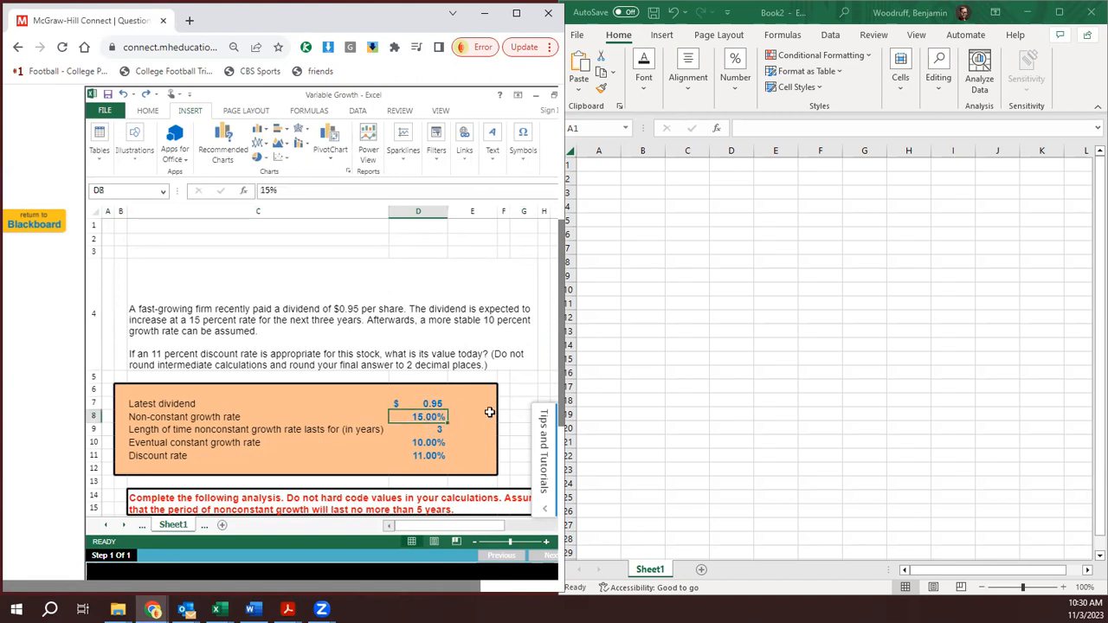
pyautogui.click(435, 431)
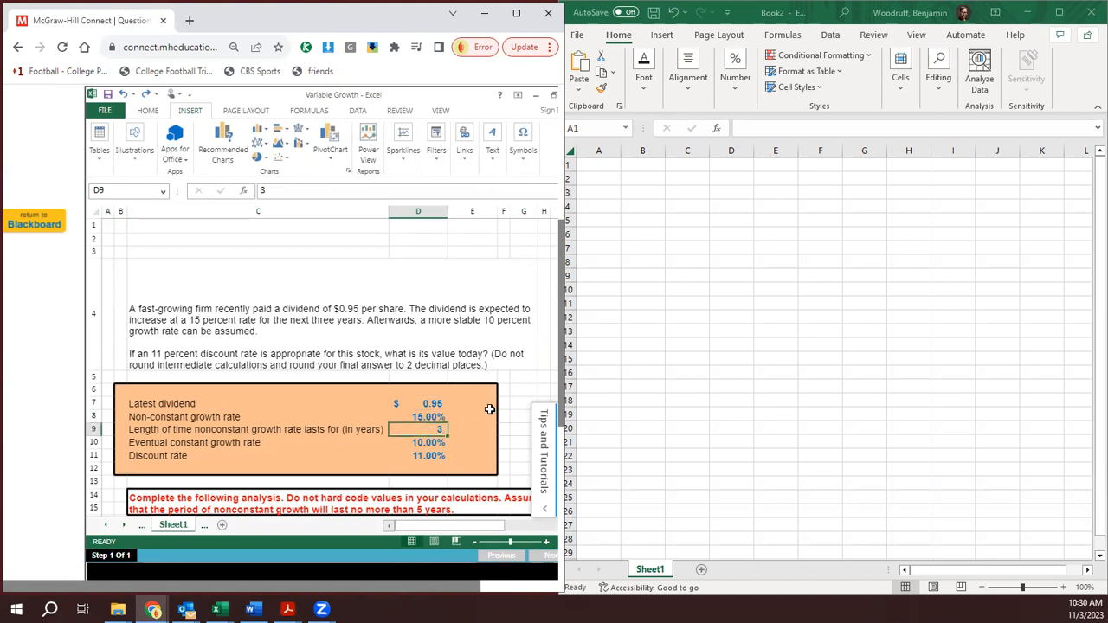
pyautogui.click(430, 442)
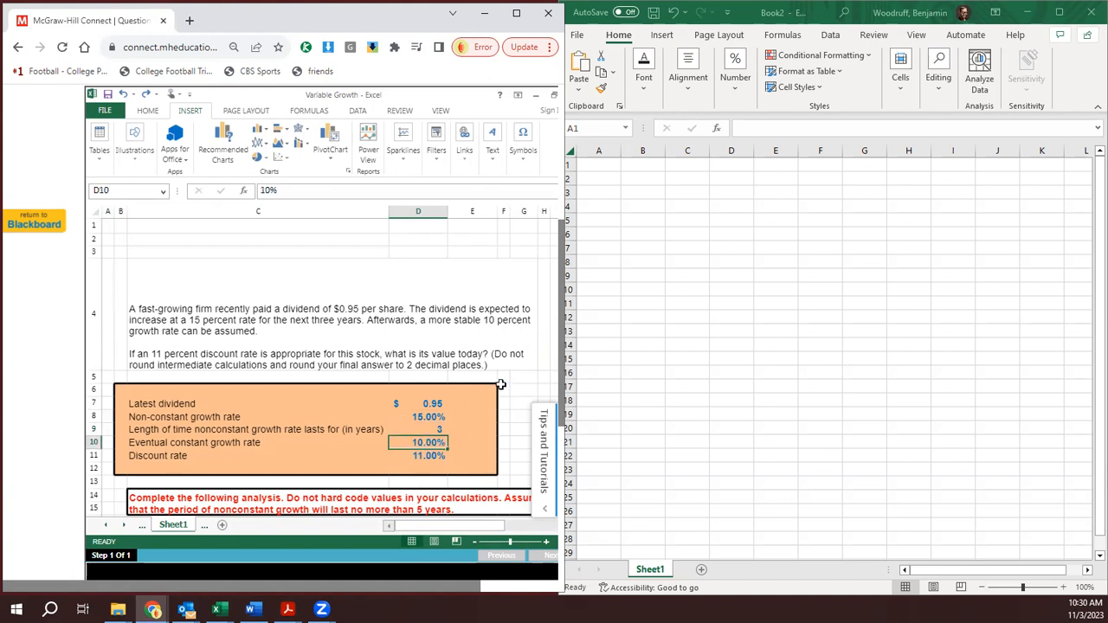
pyautogui.click(415, 456)
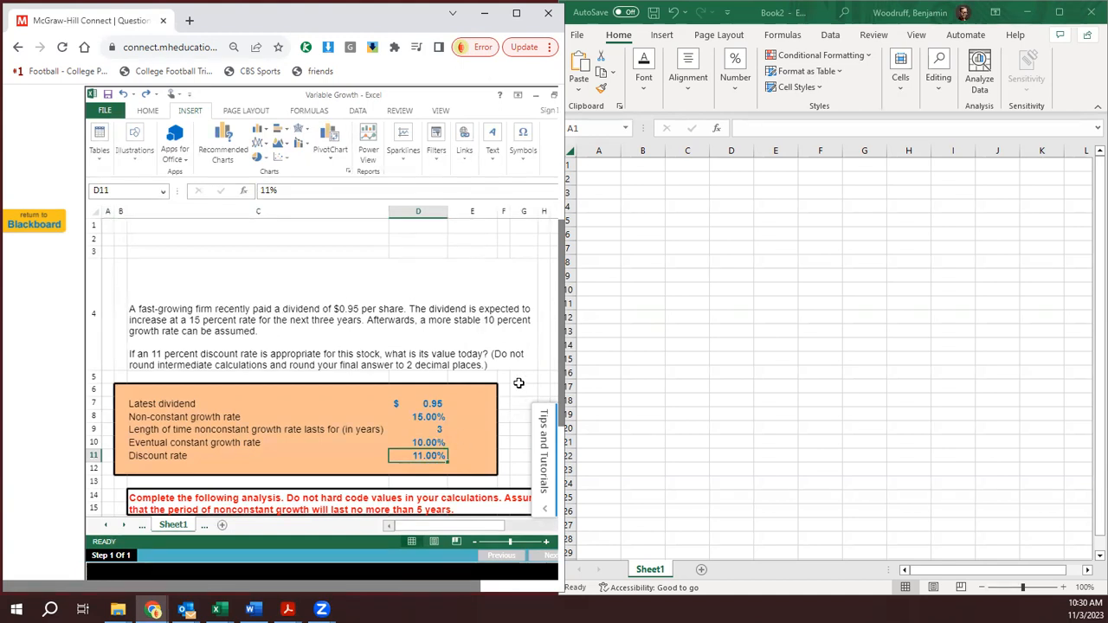
# - Examine the formula behind the time period 1 dividend, cell D18, in the analysis below the given inputs
pyautogui.scroll(-3, 520, 381)
pyautogui.scroll(3, 524, 374)
pyautogui.click(519, 378)
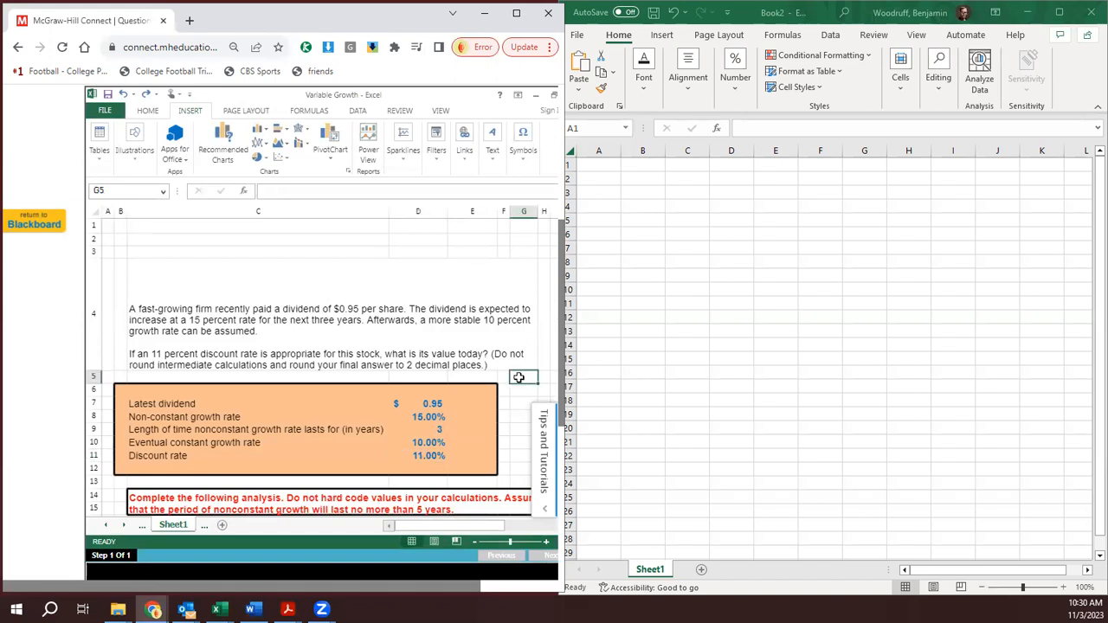
pyautogui.press('Down')
pyautogui.press('Down')
pyautogui.press('Down')
pyautogui.press('Down')
pyautogui.press('Down')
pyautogui.press('Down')
pyautogui.press('Down')
pyautogui.press('Down')
pyautogui.press('Down')
pyautogui.press('Down')
pyautogui.press('Down')
pyautogui.press('Down')
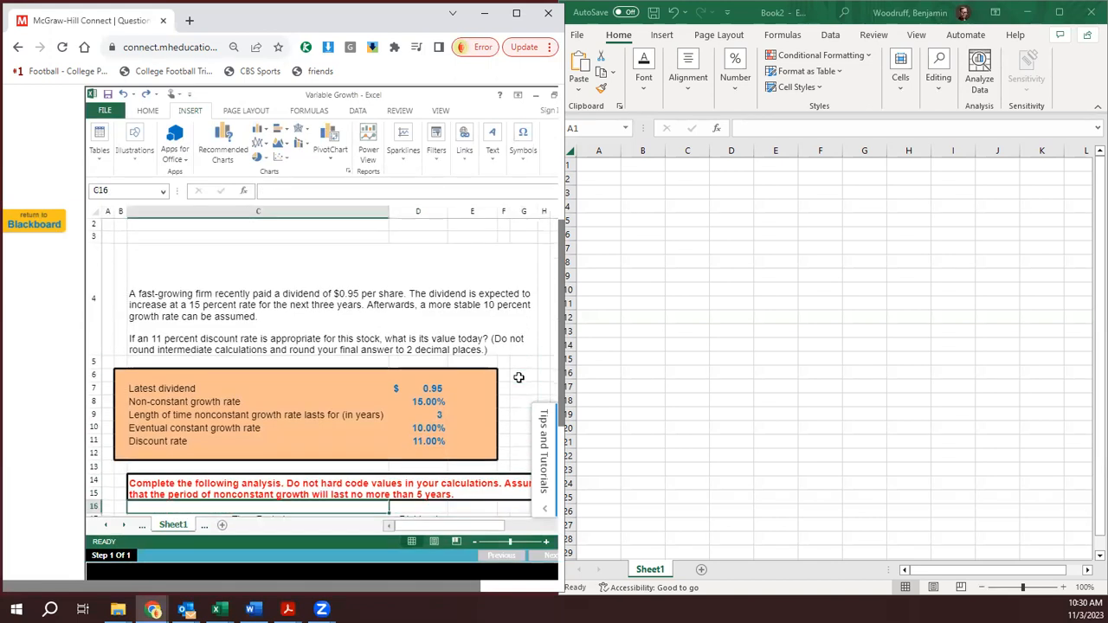
pyautogui.press('Down')
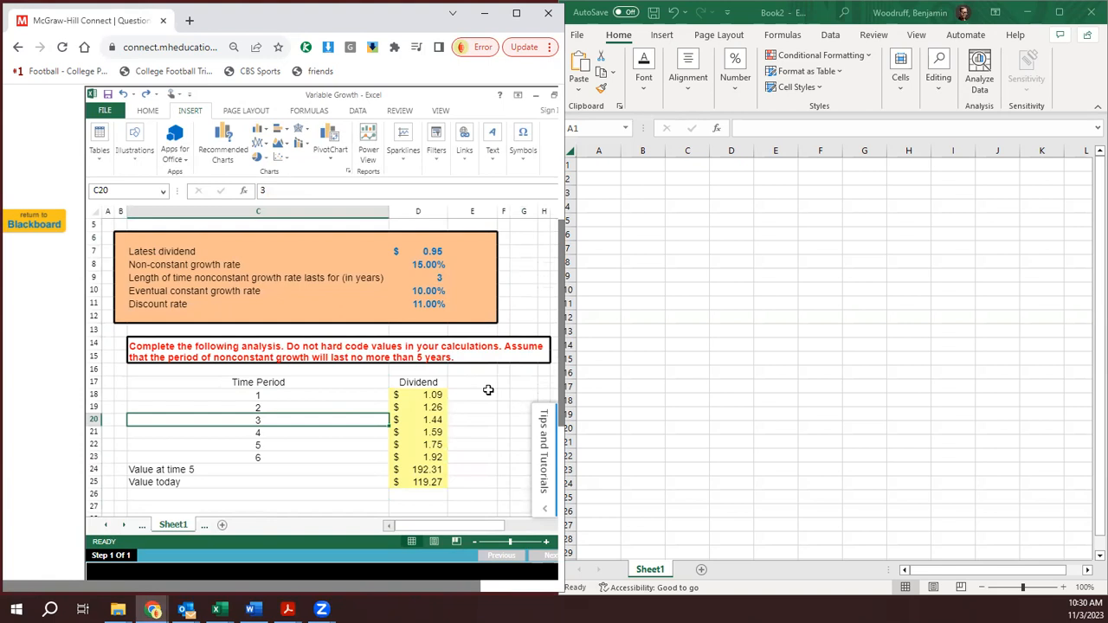
pyautogui.click(432, 396)
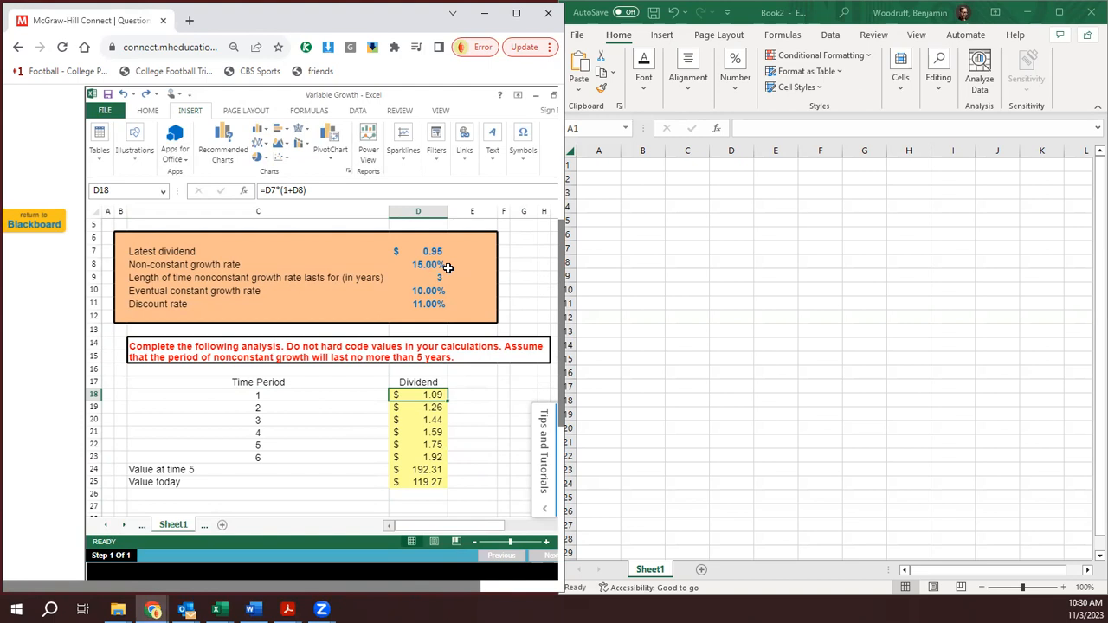
# - Examine the dividend formulas for time periods 2 through 6 in cells D19 to D23
pyautogui.click(433, 410)
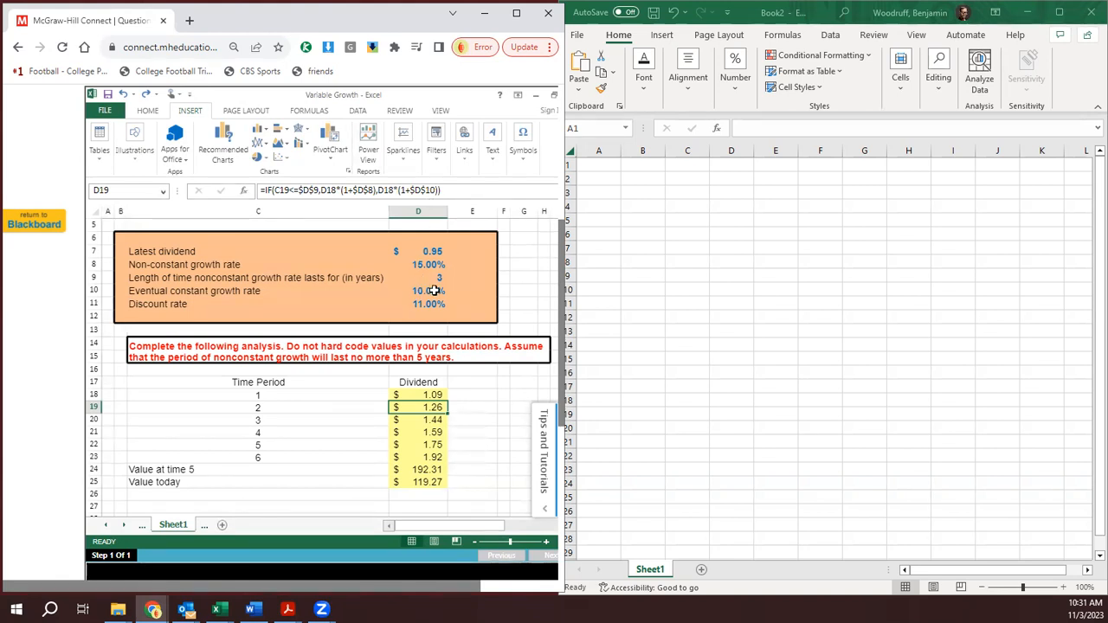
pyautogui.click(433, 421)
pyautogui.click(432, 433)
pyautogui.click(430, 445)
pyautogui.click(428, 457)
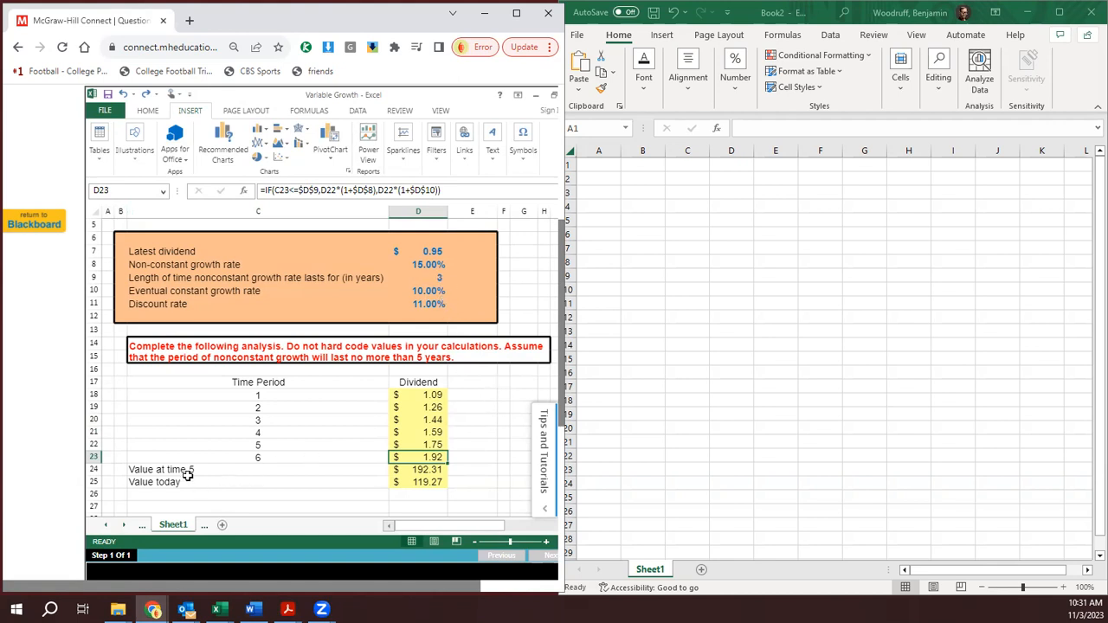
# - Examine the formulas behind Value at time 5 and Value today in cells D24 and D25
pyautogui.click(426, 470)
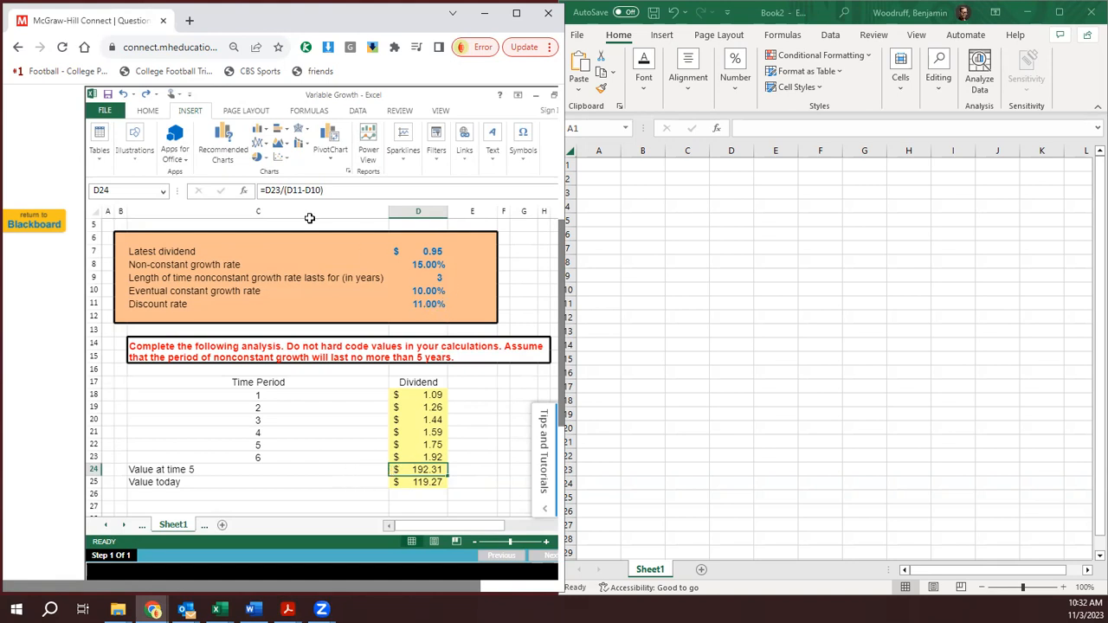
pyautogui.click(428, 482)
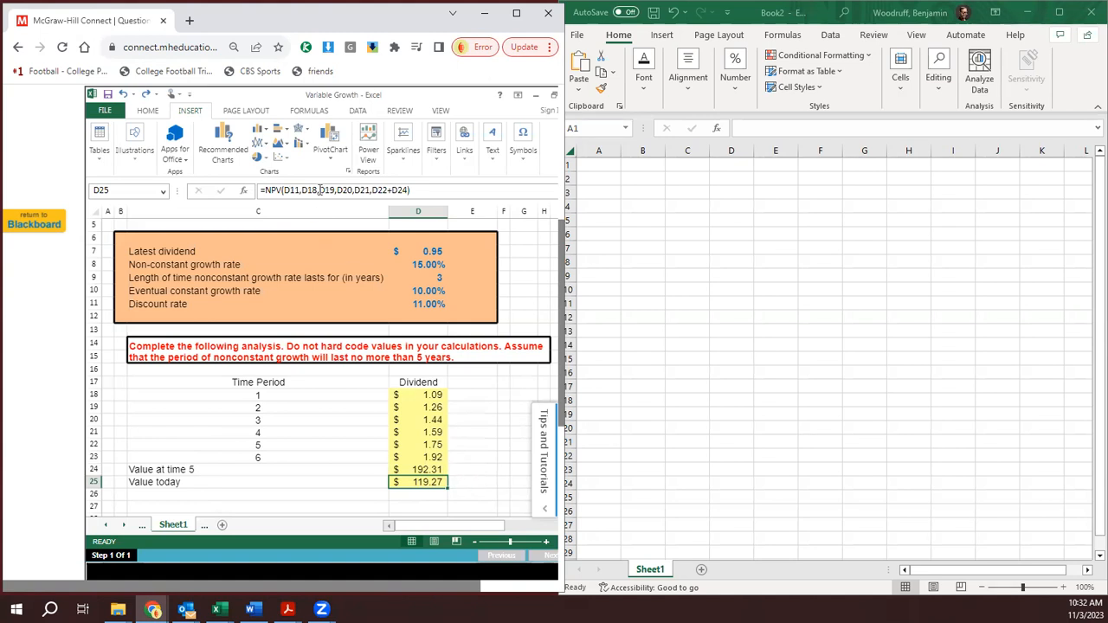
pyautogui.scroll(6, 482, 470)
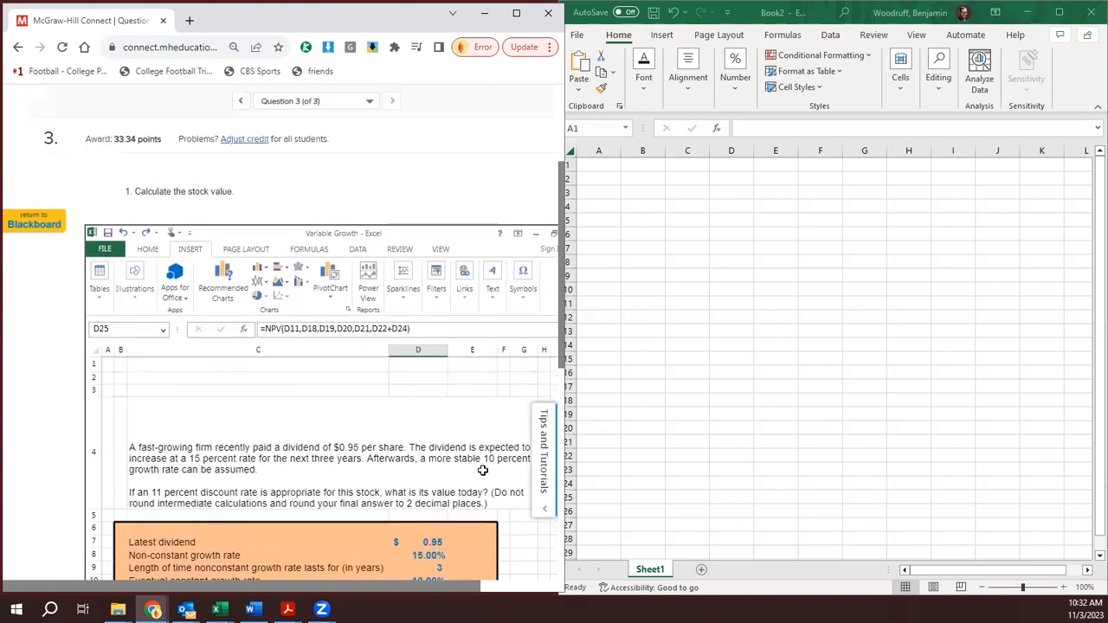
pyautogui.scroll(1, 482, 470)
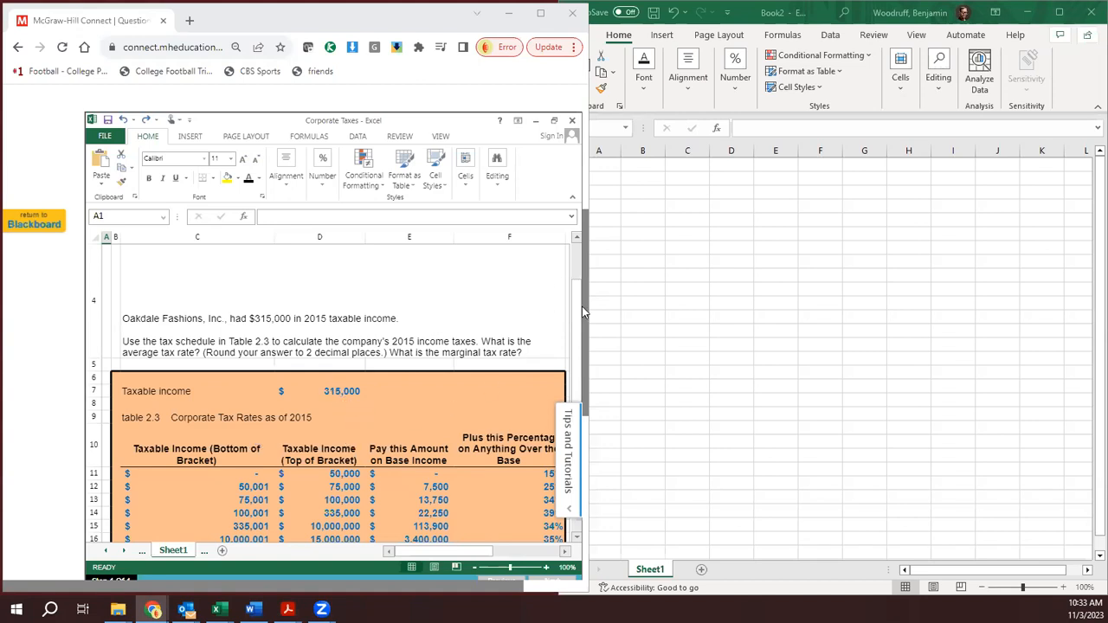
# - Look through the Corporate Taxes worksheet, from the problem text and corporate tax rate table to the analysis section
pyautogui.click(554, 311)
pyautogui.press('Down')
pyautogui.press('Down')
pyautogui.press('Down')
pyautogui.press('Down')
pyautogui.press('Down')
pyautogui.press('Down')
pyautogui.press('Down')
pyautogui.press('Down')
pyautogui.press('Down')
pyautogui.press('Down')
pyautogui.press('Down')
pyautogui.press('Down')
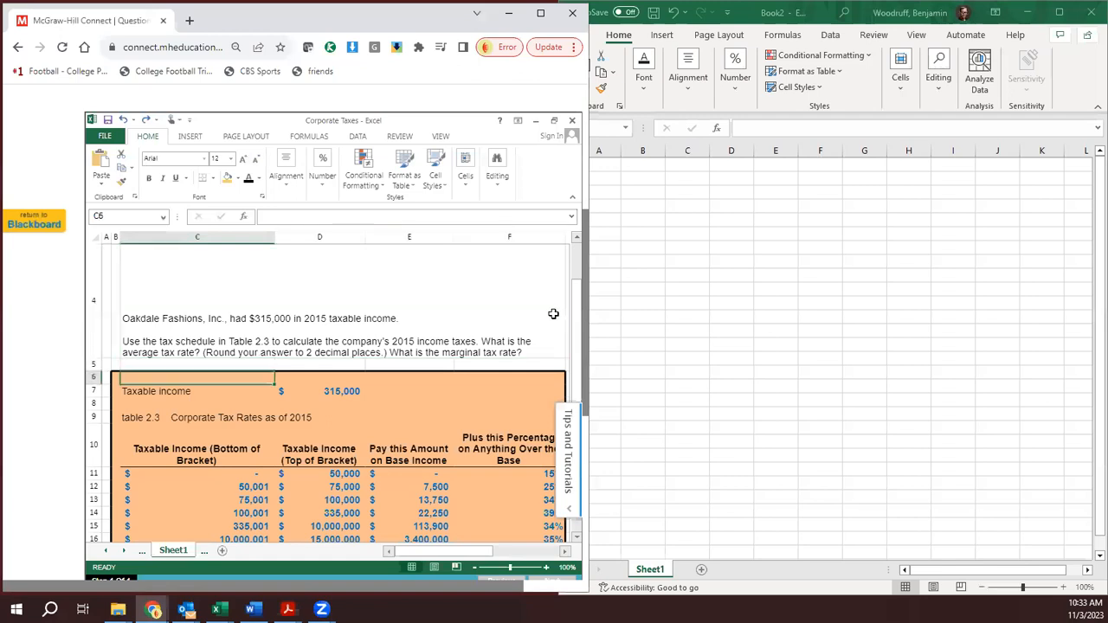
pyautogui.press('Down')
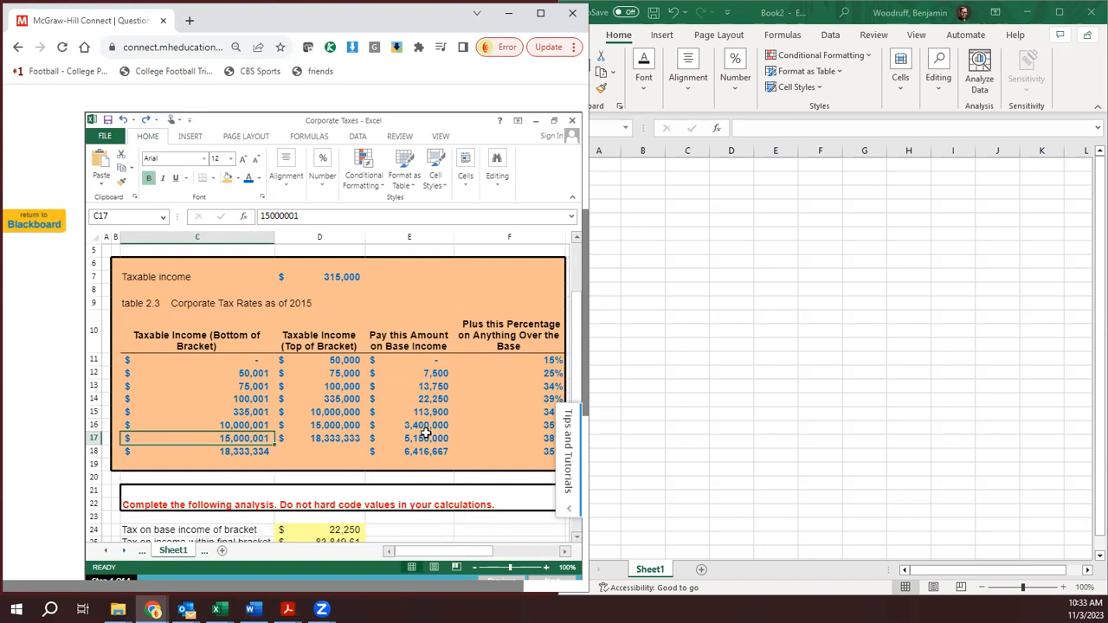
pyautogui.press('Down')
pyautogui.press('Down')
pyautogui.press('Down')
pyautogui.press('Down')
pyautogui.press('Down')
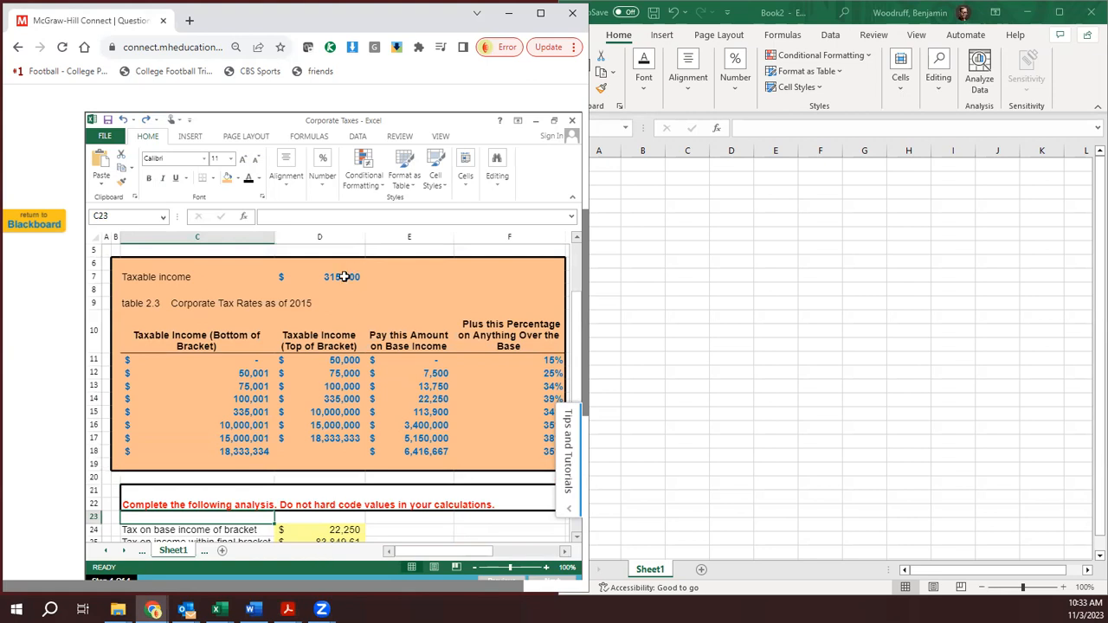
# - Examine and compare the formulas for Tax on base income of bracket and Tax on income within final bracket
pyautogui.click(337, 530)
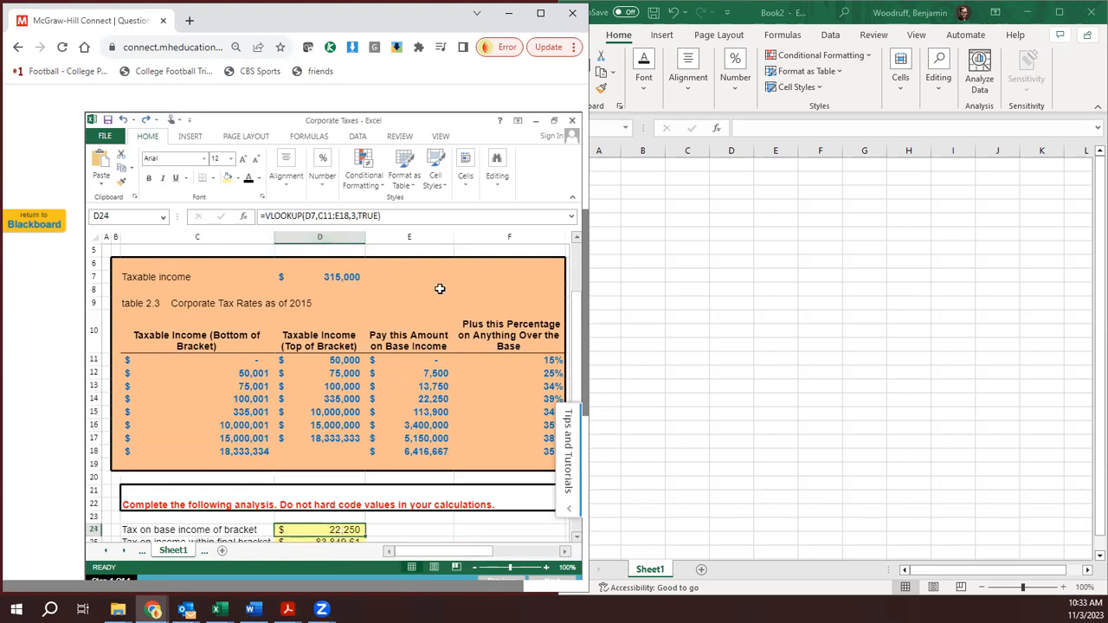
pyautogui.scroll(-1, 585, 284)
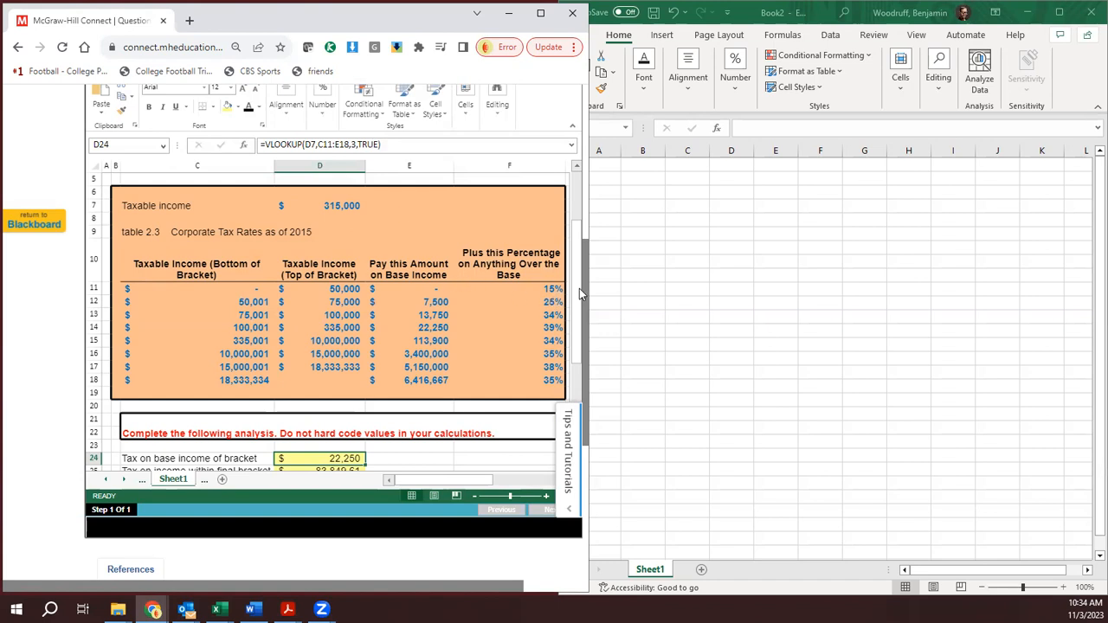
pyautogui.moveTo(580, 289); pyautogui.dragTo(579, 325)
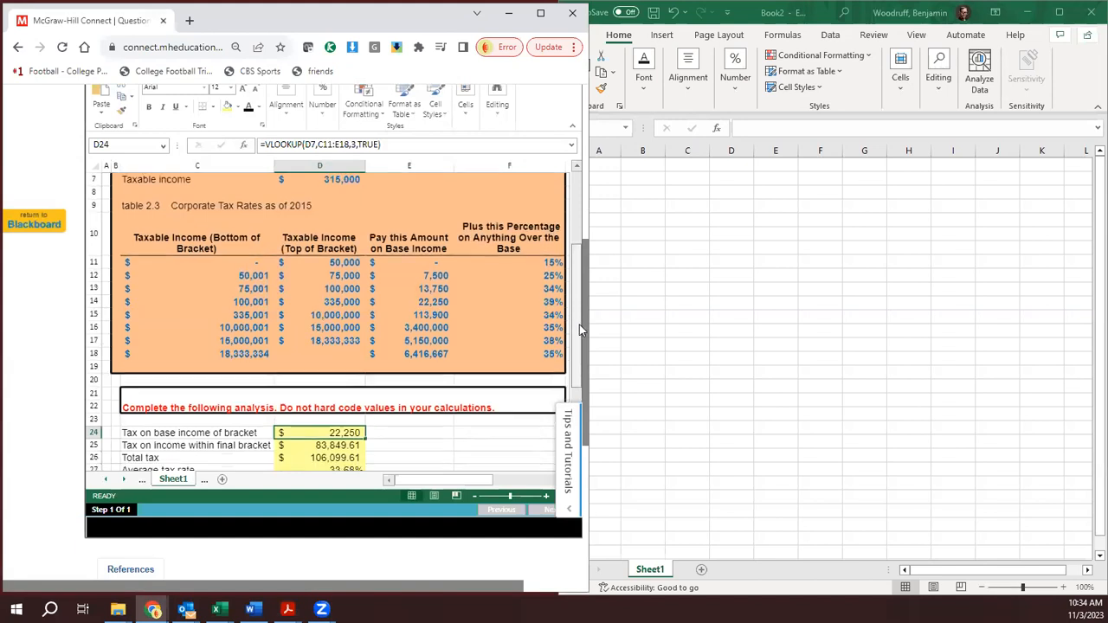
pyautogui.click(330, 446)
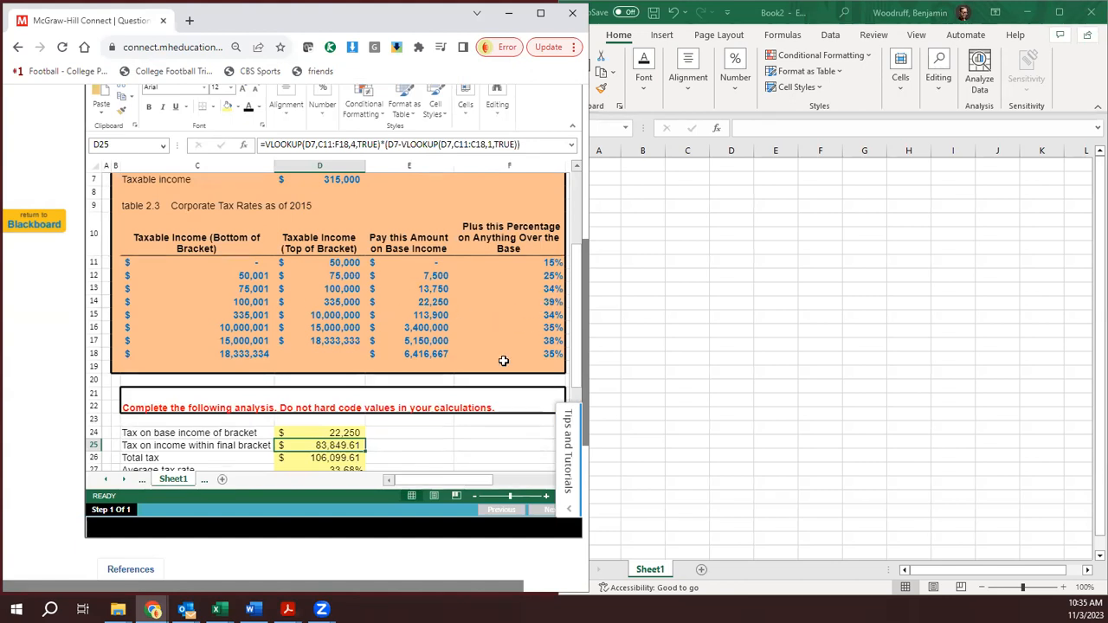
pyautogui.click(325, 432)
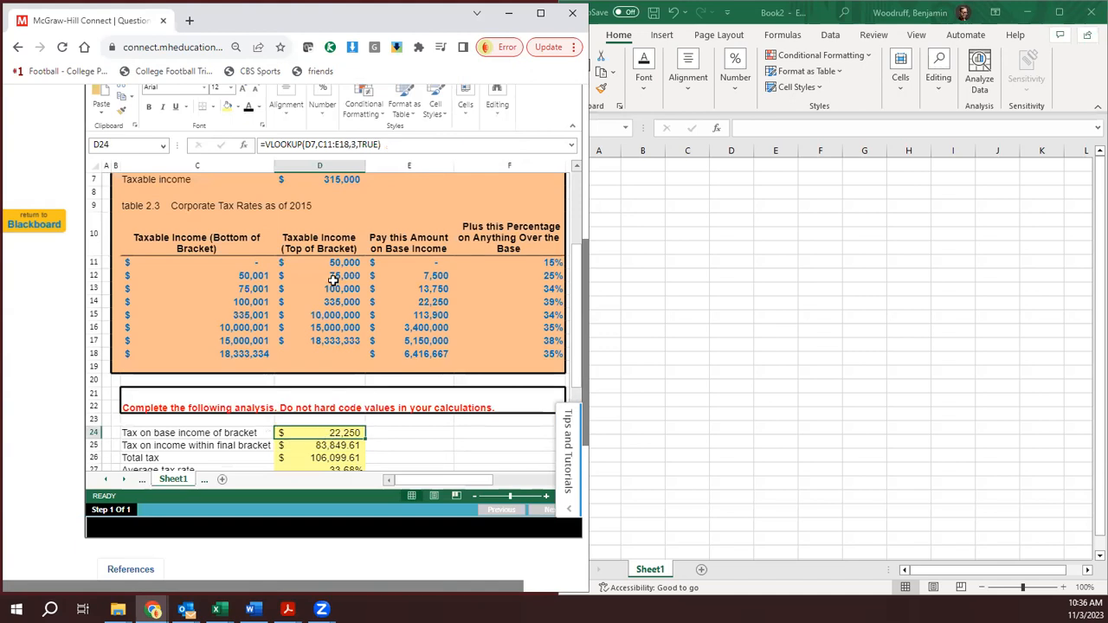
pyautogui.click(329, 444)
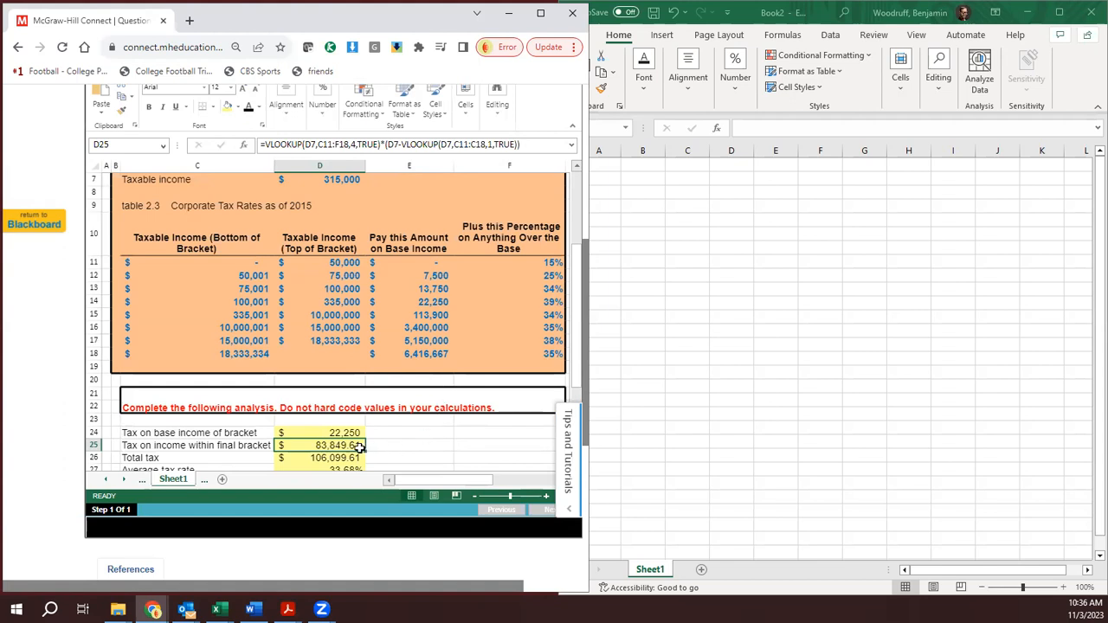
# - Examine the formulas behind Total tax, Average tax rate and Marginal tax rate in cells D26 to D28
pyautogui.click(329, 465)
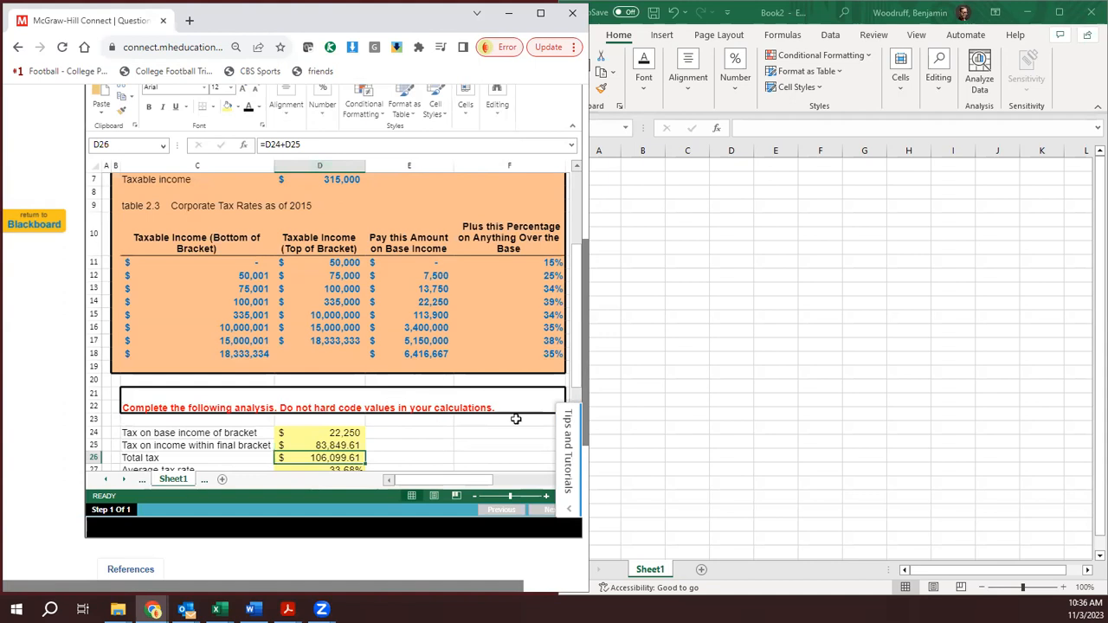
pyautogui.scroll(-2, 578, 374)
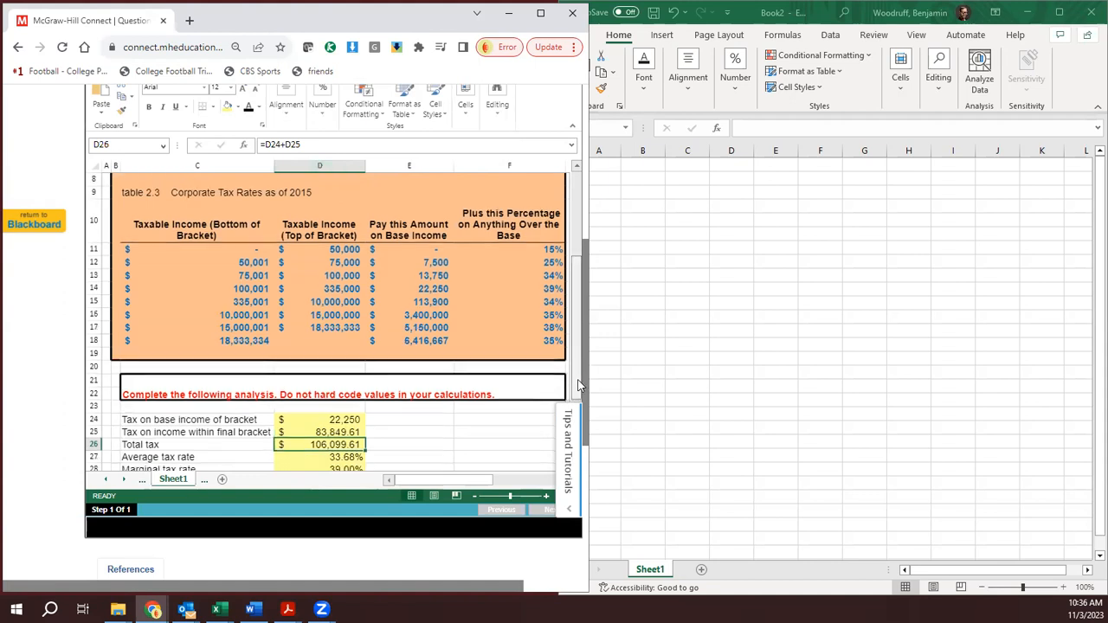
pyautogui.click(339, 442)
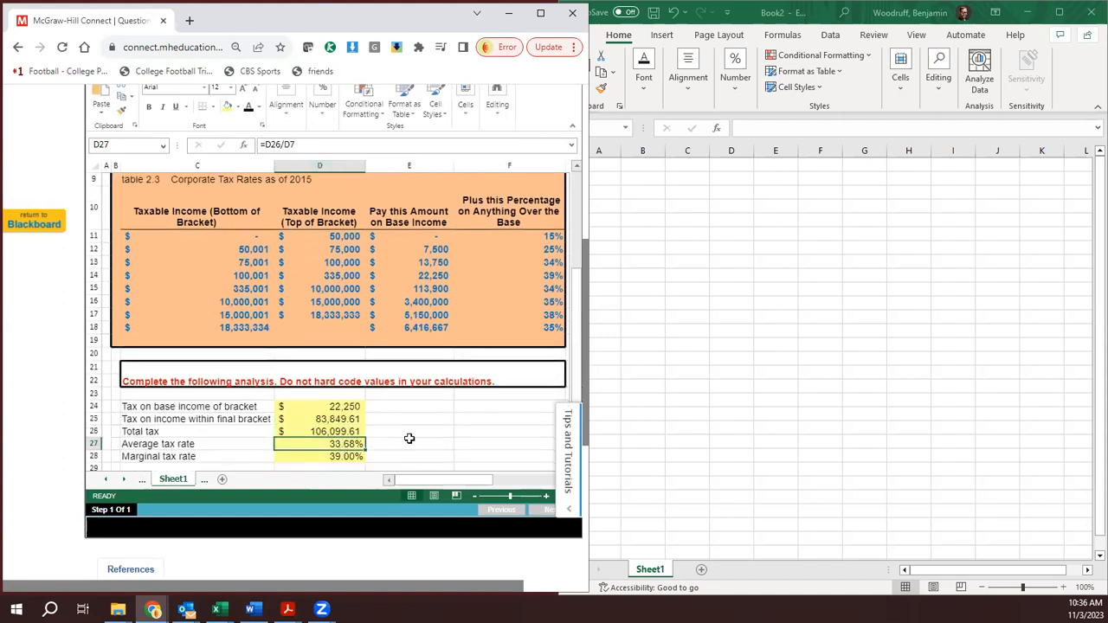
pyautogui.click(354, 456)
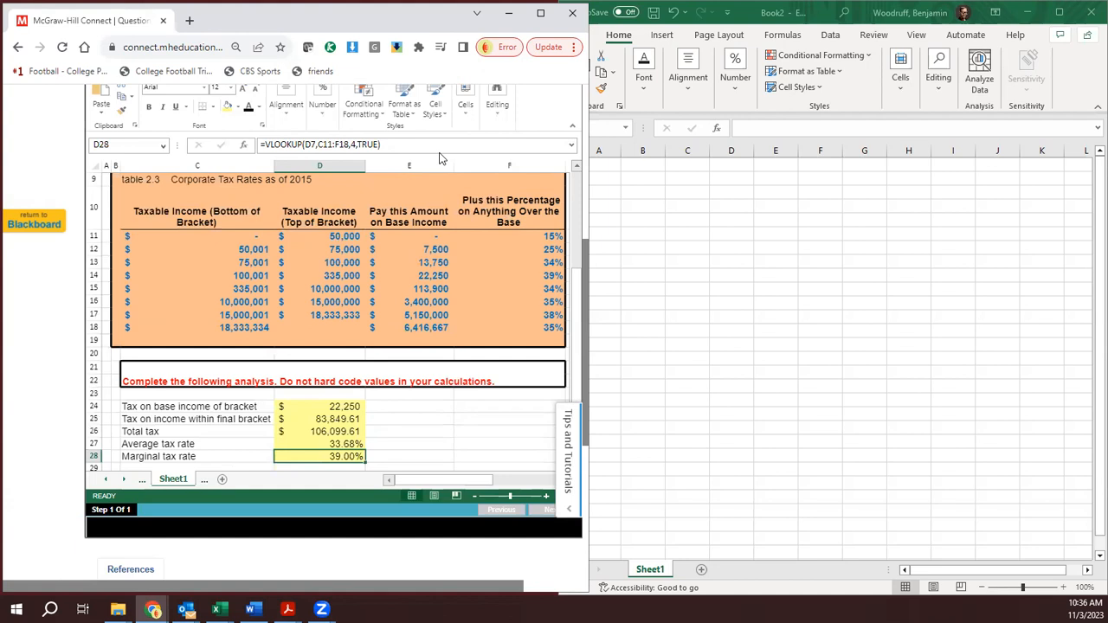
# - Go to question 2 and look through the DuPont Analysis worksheet, from the problem text to the net income analysis section
pyautogui.scroll(10, 438, 189)
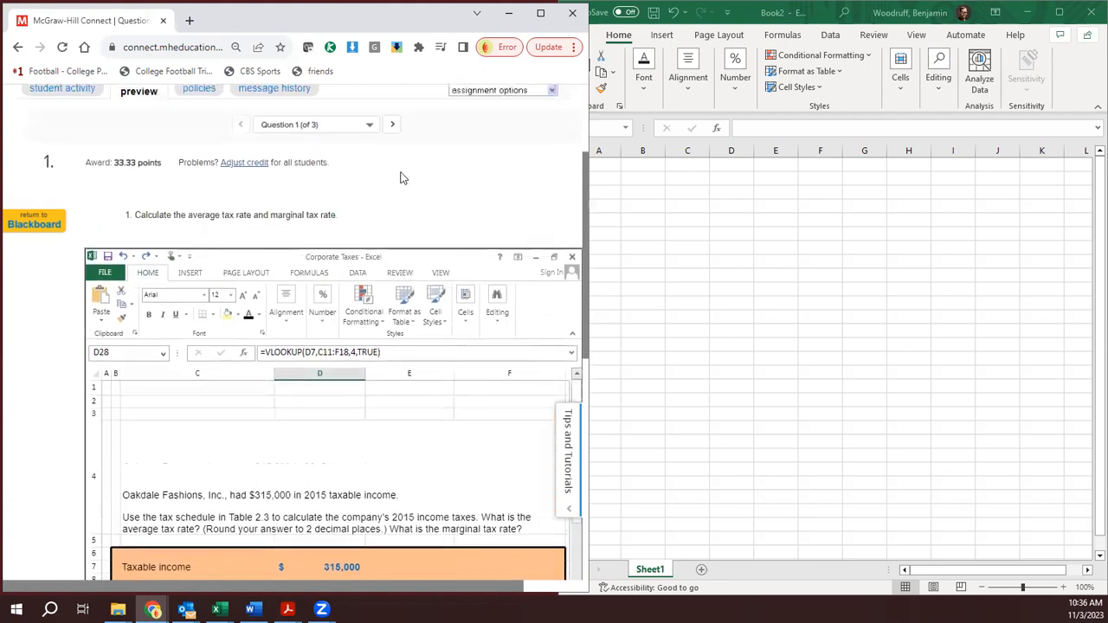
pyautogui.click(393, 125)
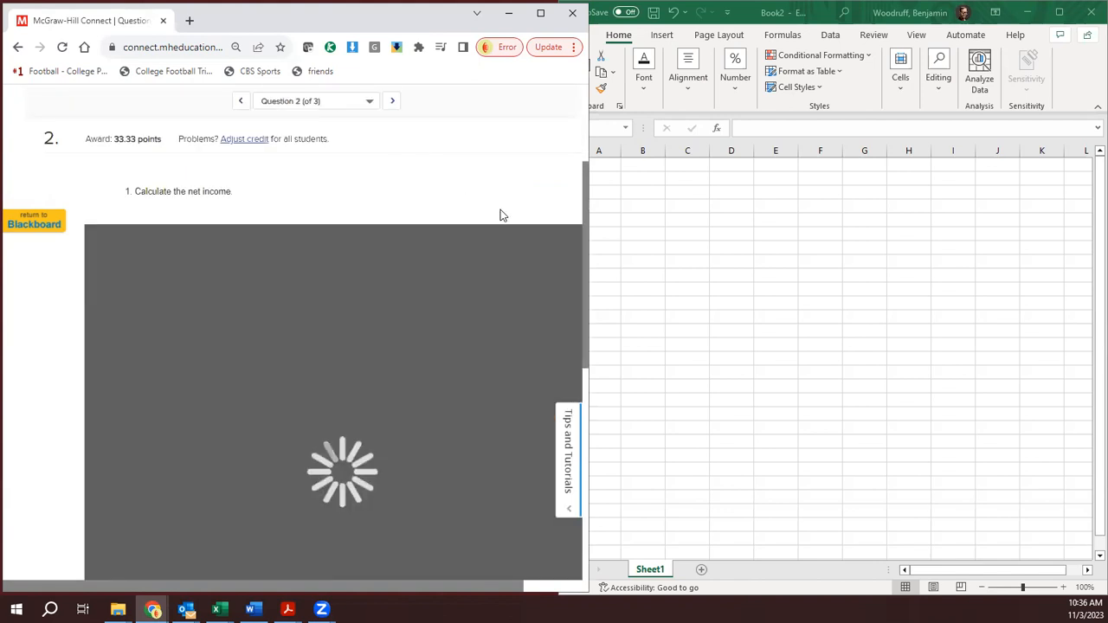
pyautogui.scroll(-2, 515, 202)
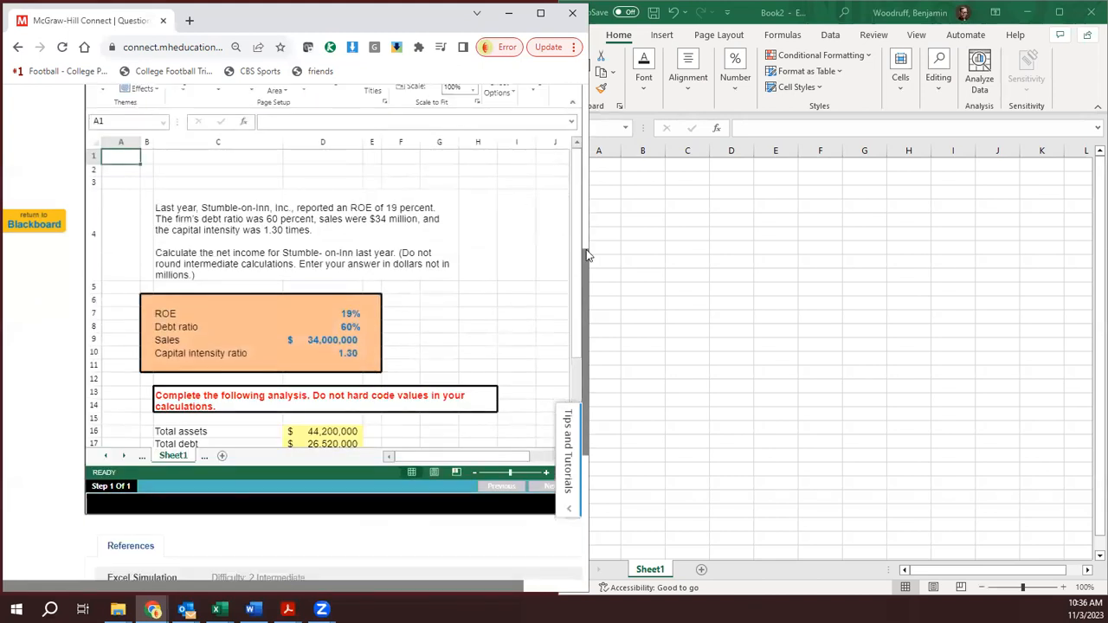
pyautogui.moveTo(580, 253); pyautogui.dragTo(584, 303)
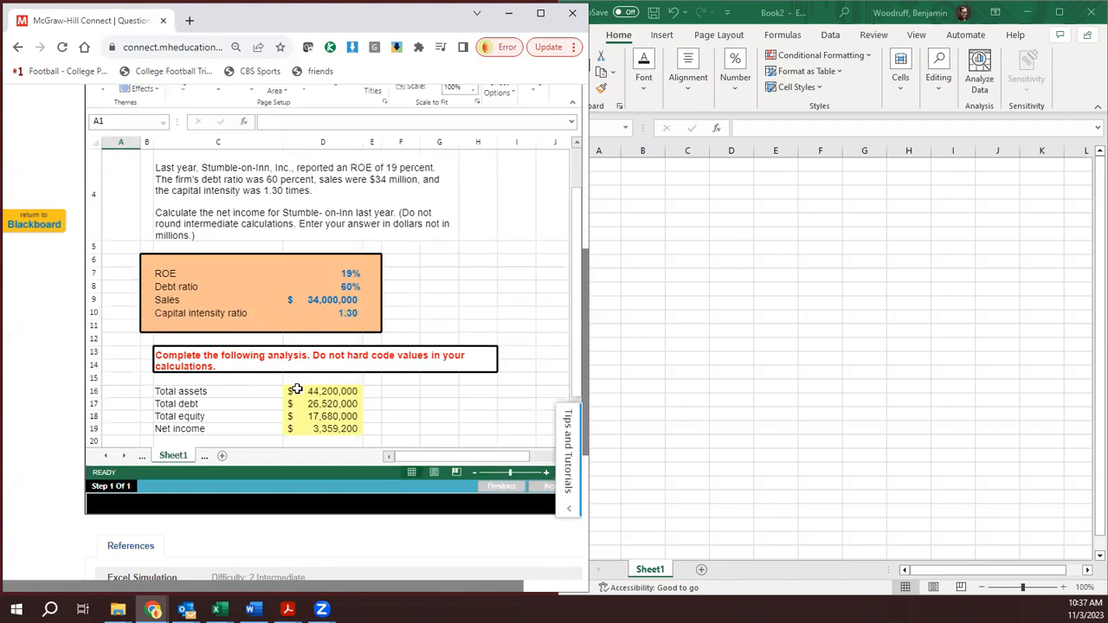
# - Examine the formulas behind Total assets, Total debt, Total equity and Net income in cells D16 to D19
pyautogui.click(332, 395)
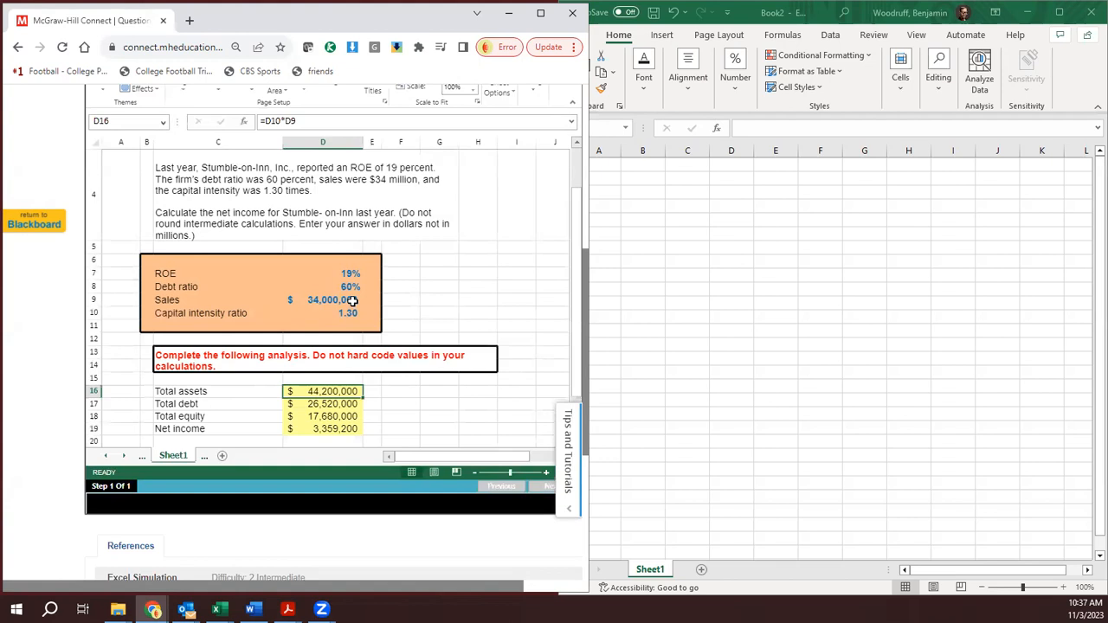
pyautogui.click(326, 404)
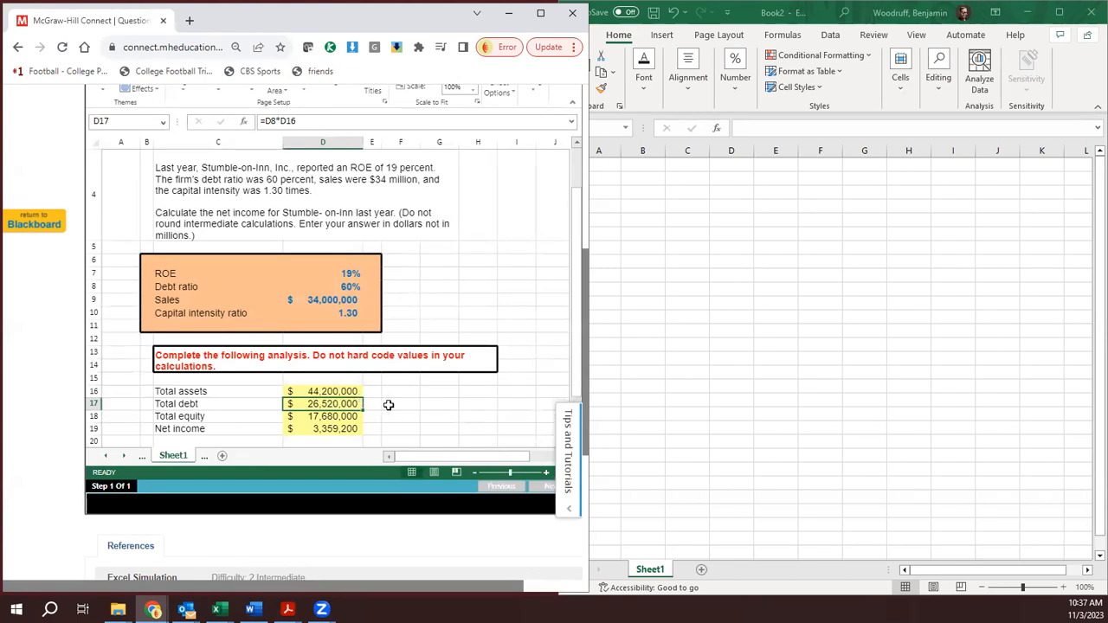
pyautogui.click(338, 416)
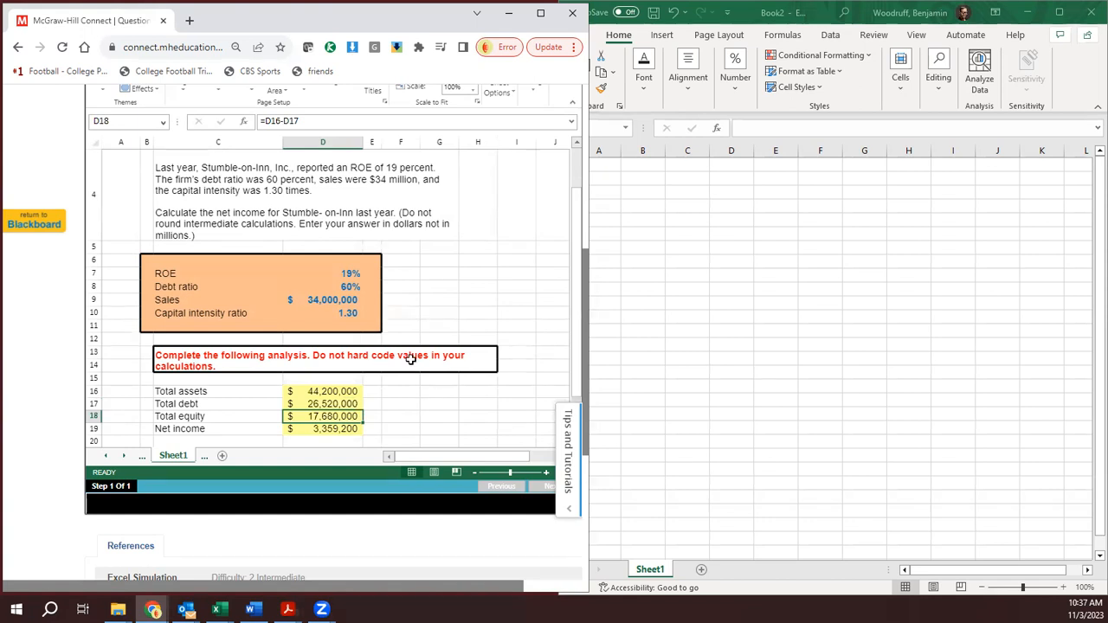
pyautogui.click(329, 428)
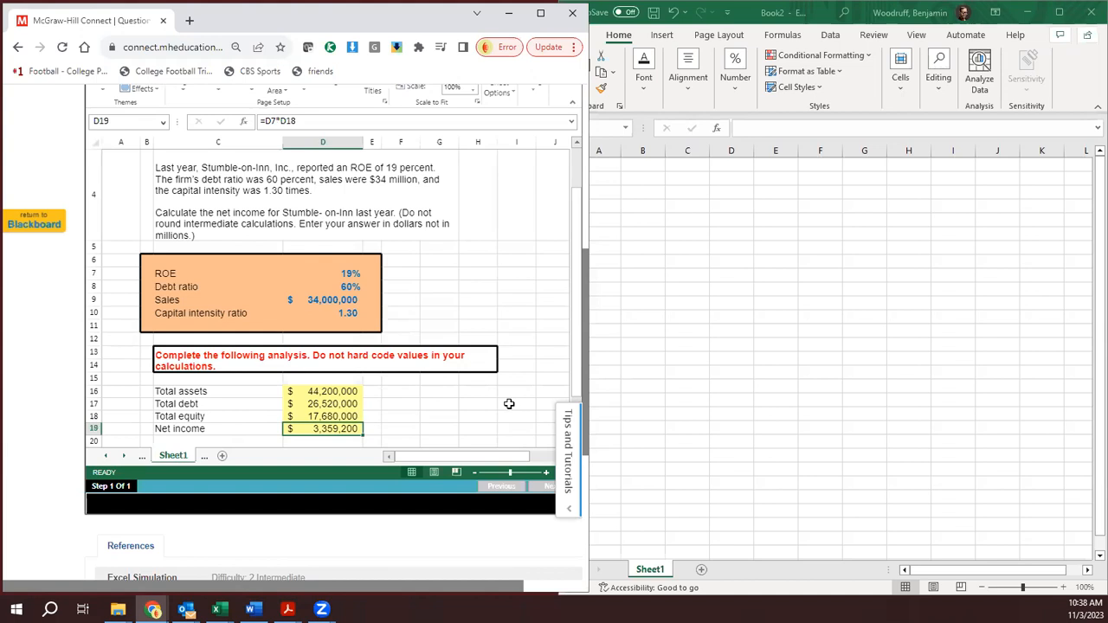
# - Go to question 3 and look through the Additional Funds Needed worksheet, from the Gyp Sum problem text to the analysis section
pyautogui.scroll(4, 509, 403)
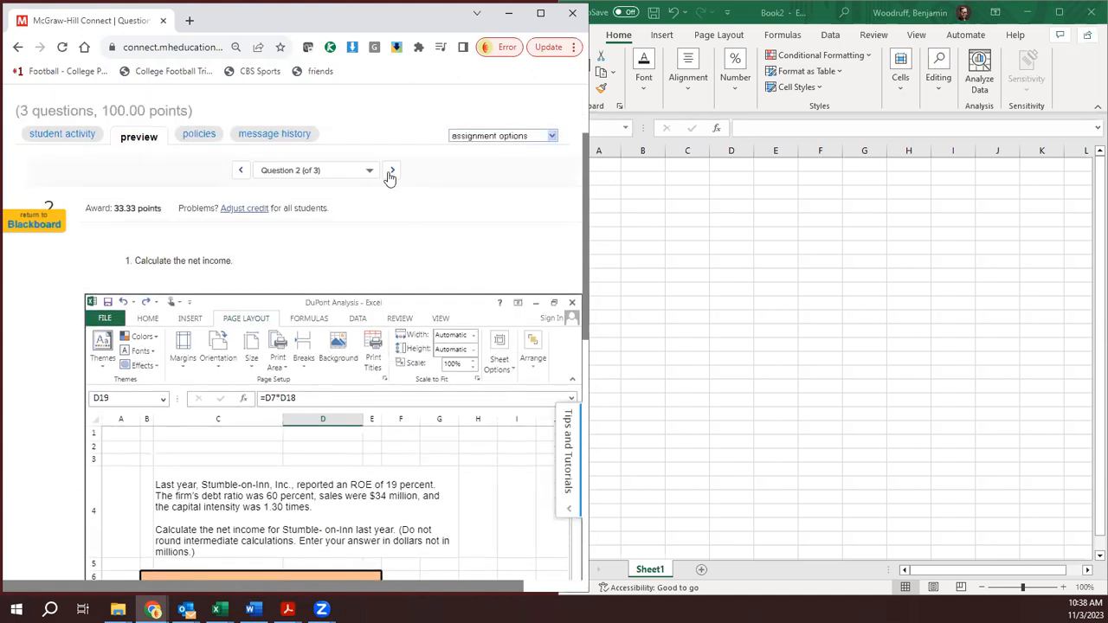
pyautogui.click(391, 172)
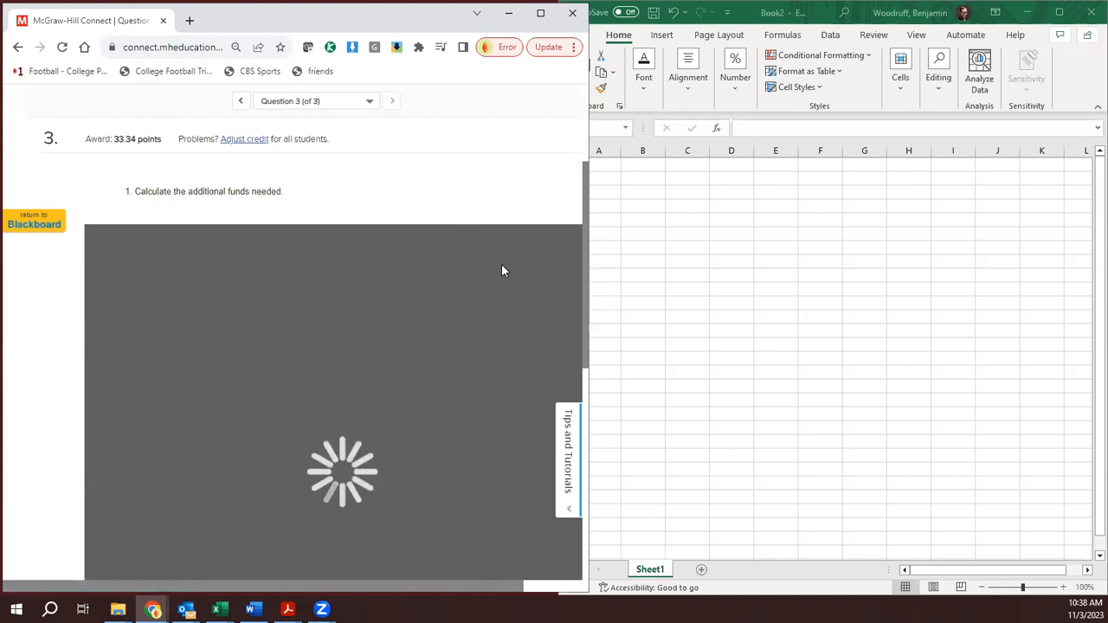
pyautogui.scroll(-4, 504, 266)
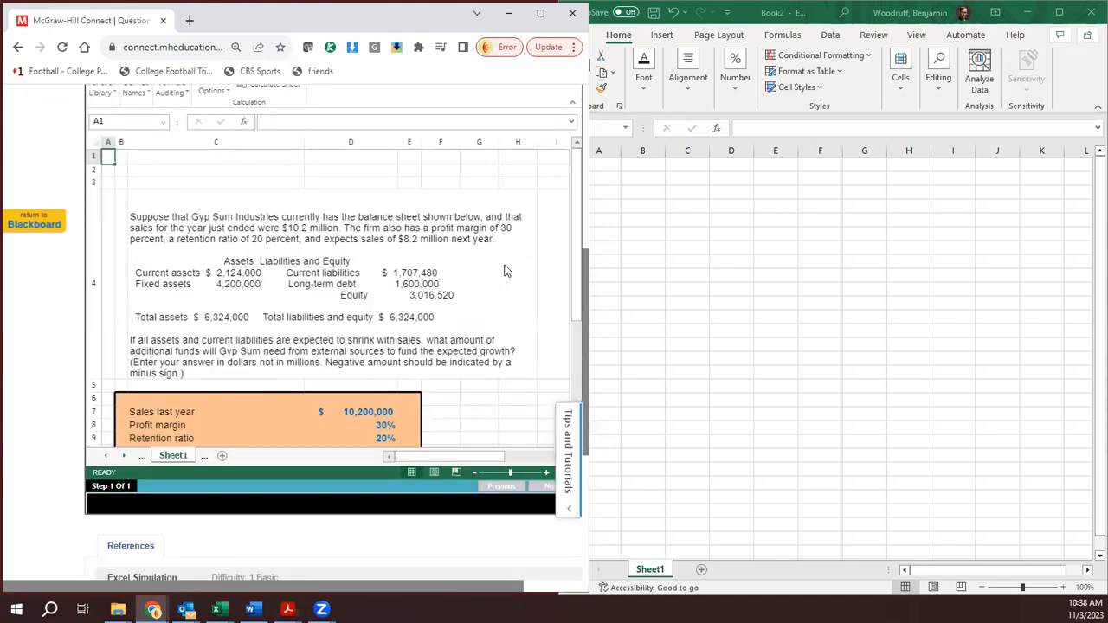
pyautogui.scroll(-2, 505, 271)
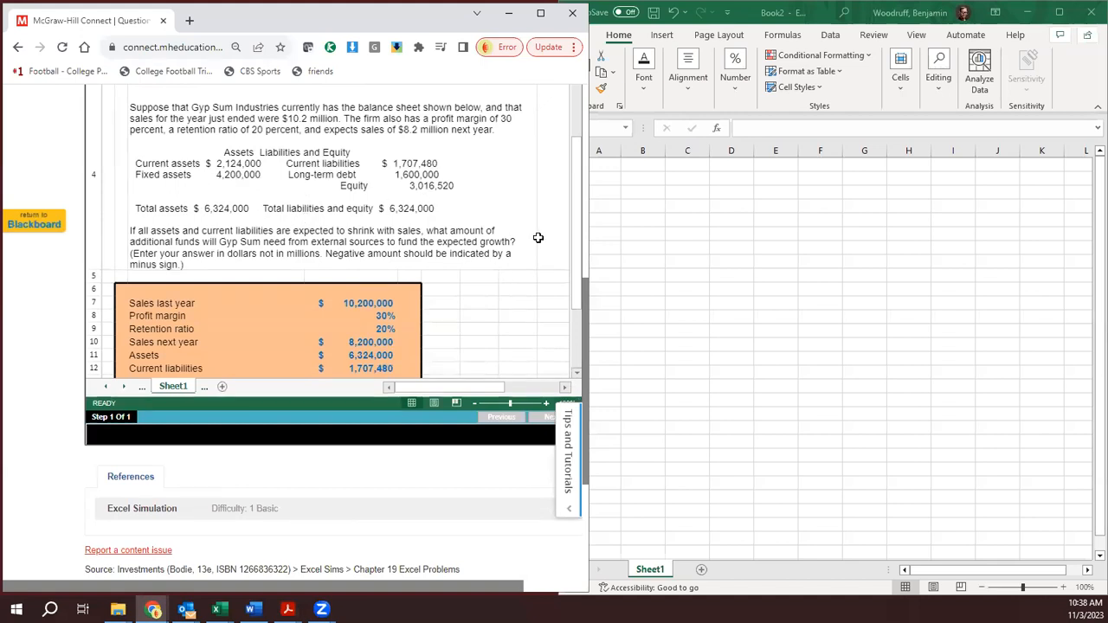
pyautogui.moveTo(582, 241); pyautogui.dragTo(580, 269)
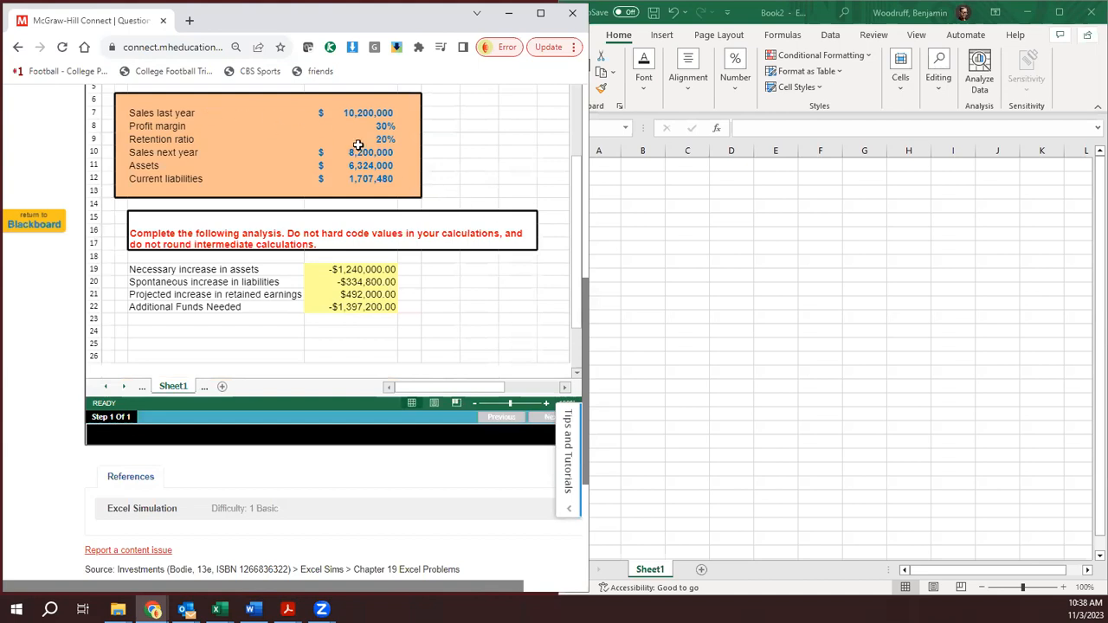
pyautogui.scroll(5, 482, 198)
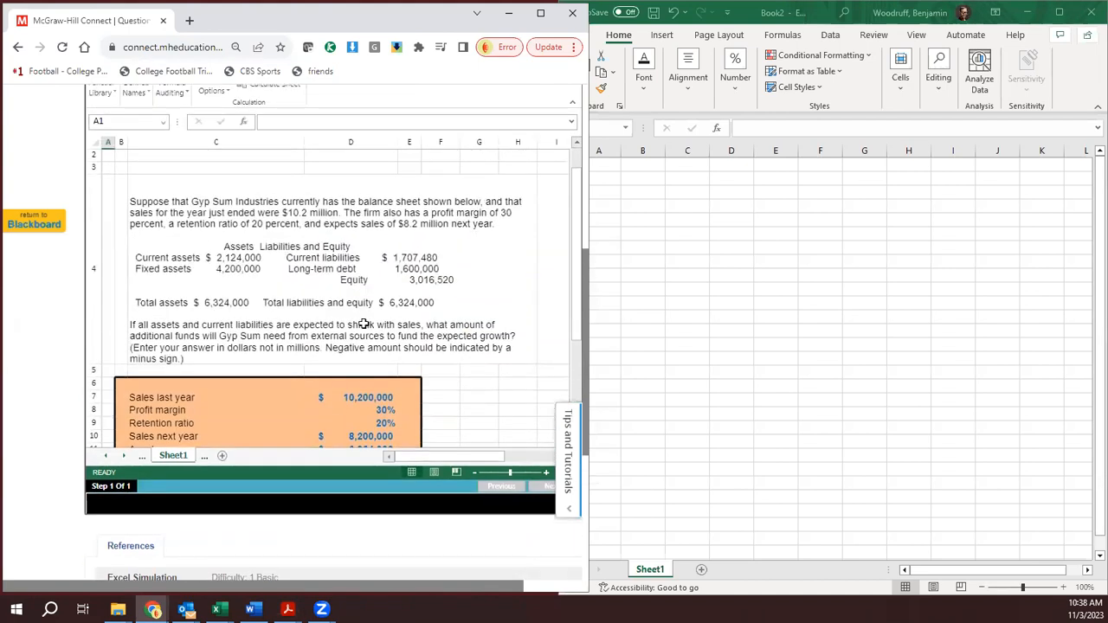
pyautogui.click(462, 410)
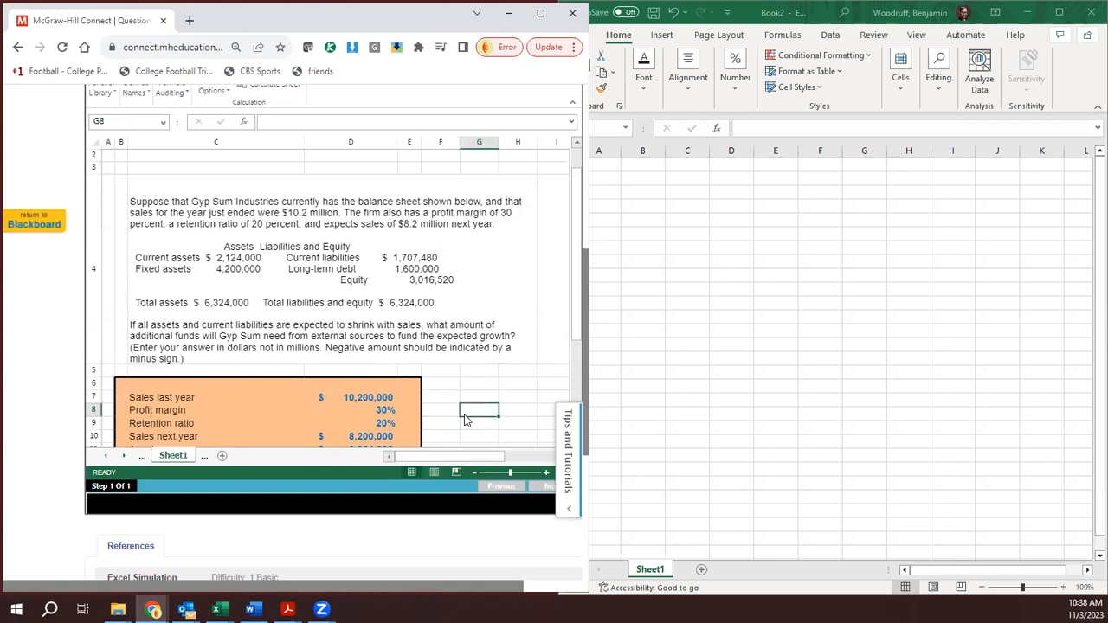
pyautogui.press('Down')
pyautogui.press('Down')
pyautogui.press('Down')
pyautogui.press('Down')
pyautogui.press('Down')
pyautogui.press('Down')
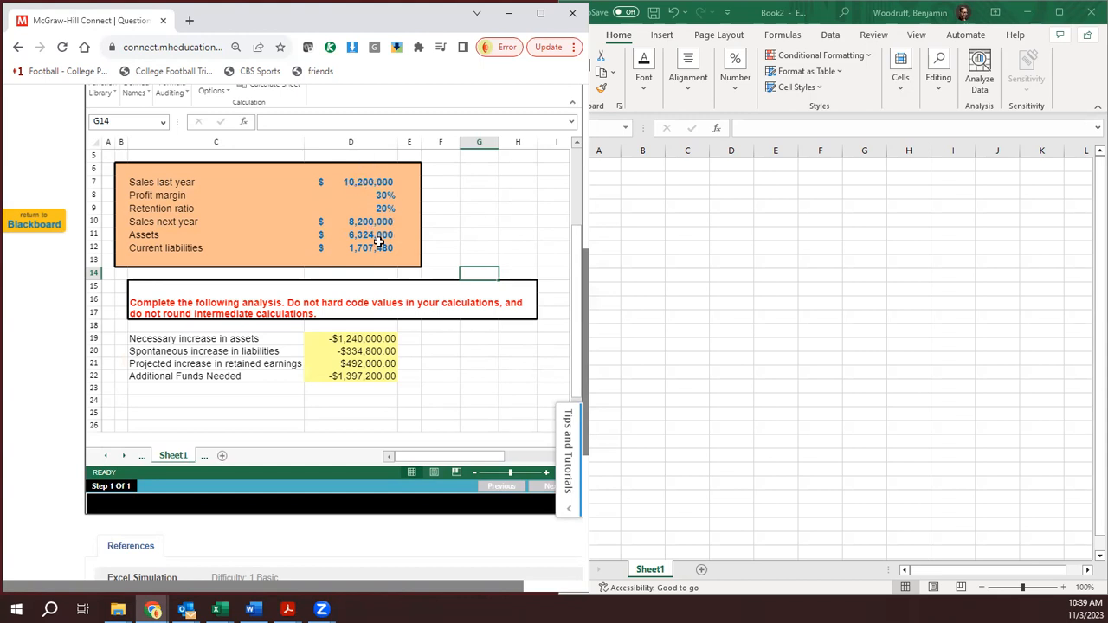
# - Examine the formulas for necessary asset increase, spontaneous liability increase, projected retained earnings increase and Additional Funds Needed in cells D19 to D22
pyautogui.click(353, 341)
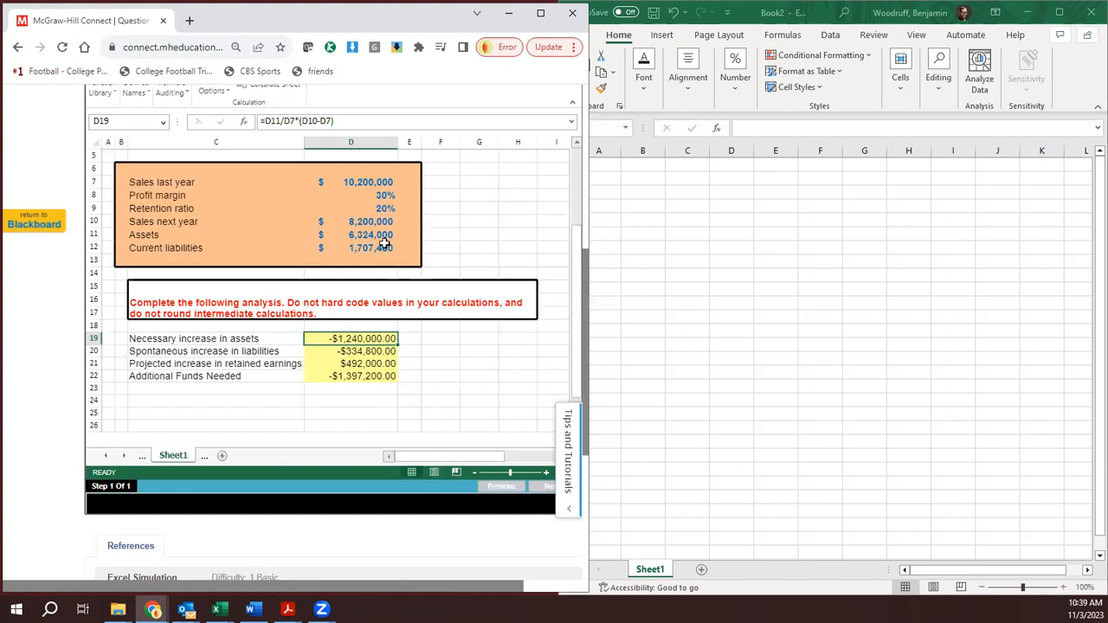
pyautogui.click(367, 351)
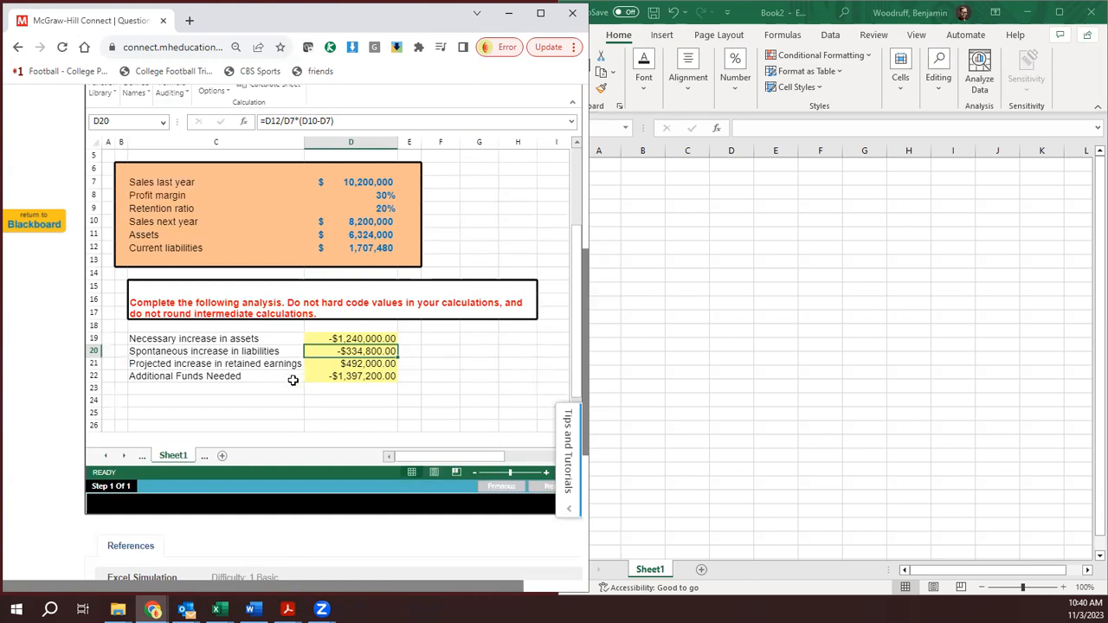
pyautogui.click(368, 367)
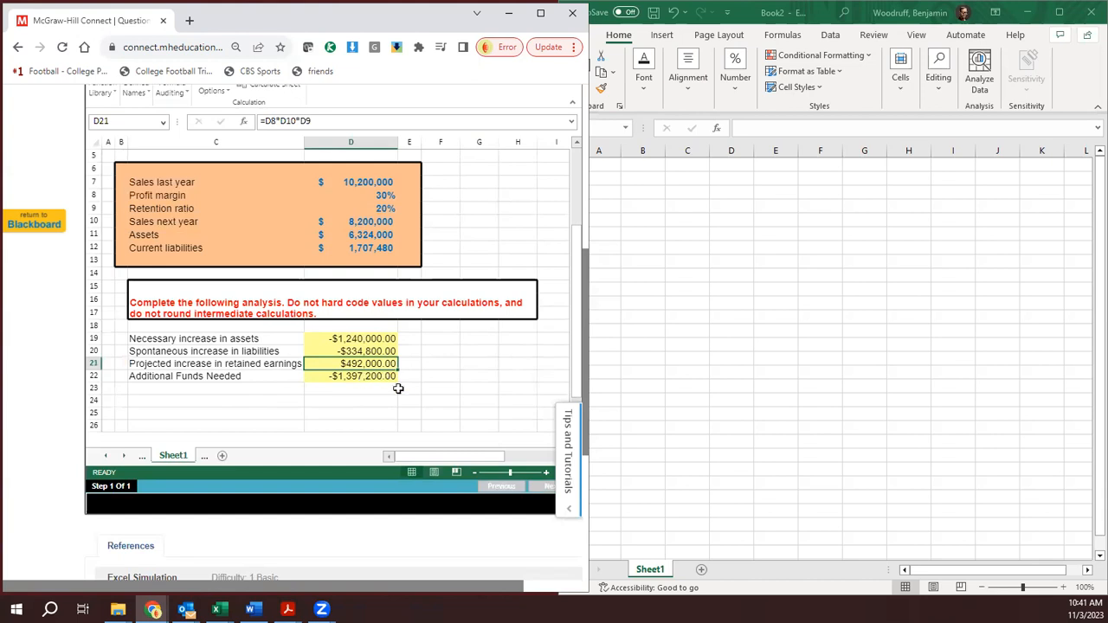
pyautogui.click(351, 378)
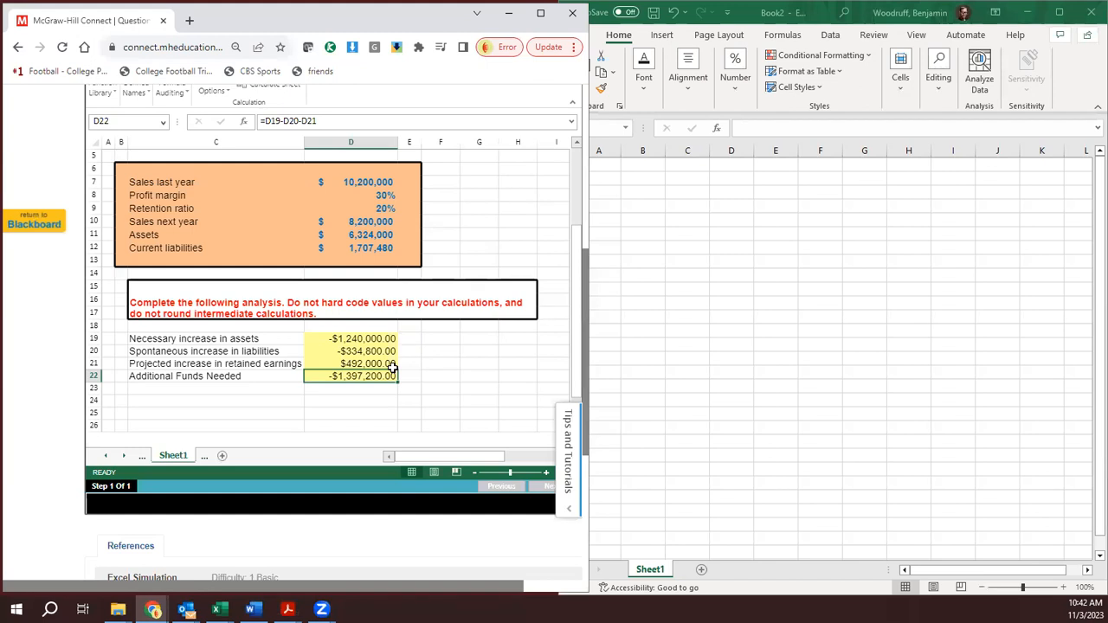
pyautogui.scroll(5, 427, 374)
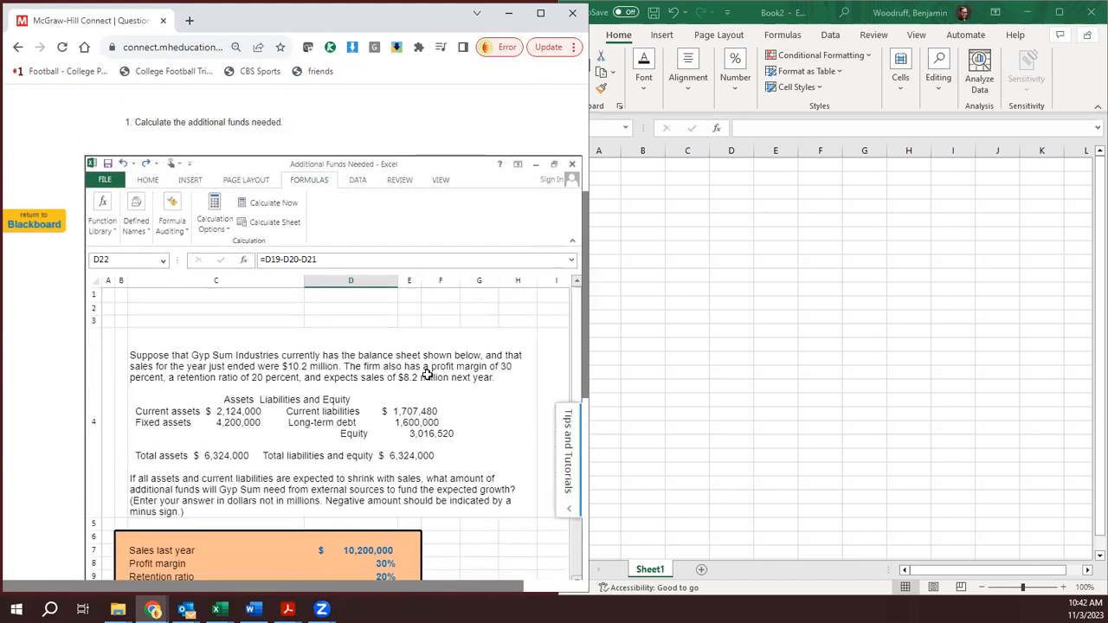
pyautogui.scroll(3, 427, 374)
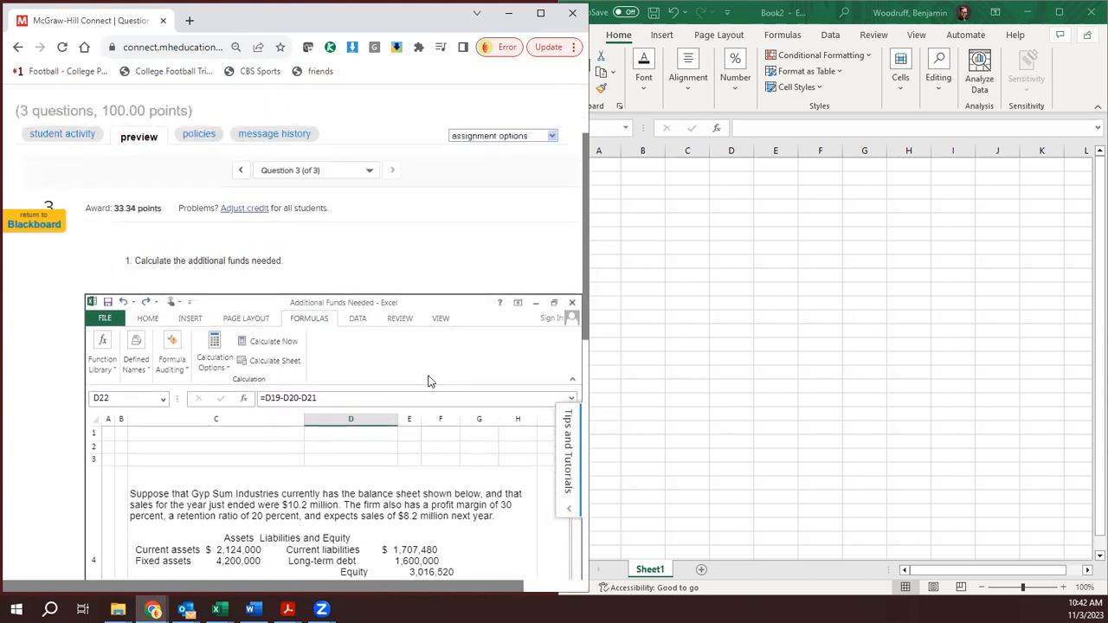
pyautogui.scroll(-5, 427, 381)
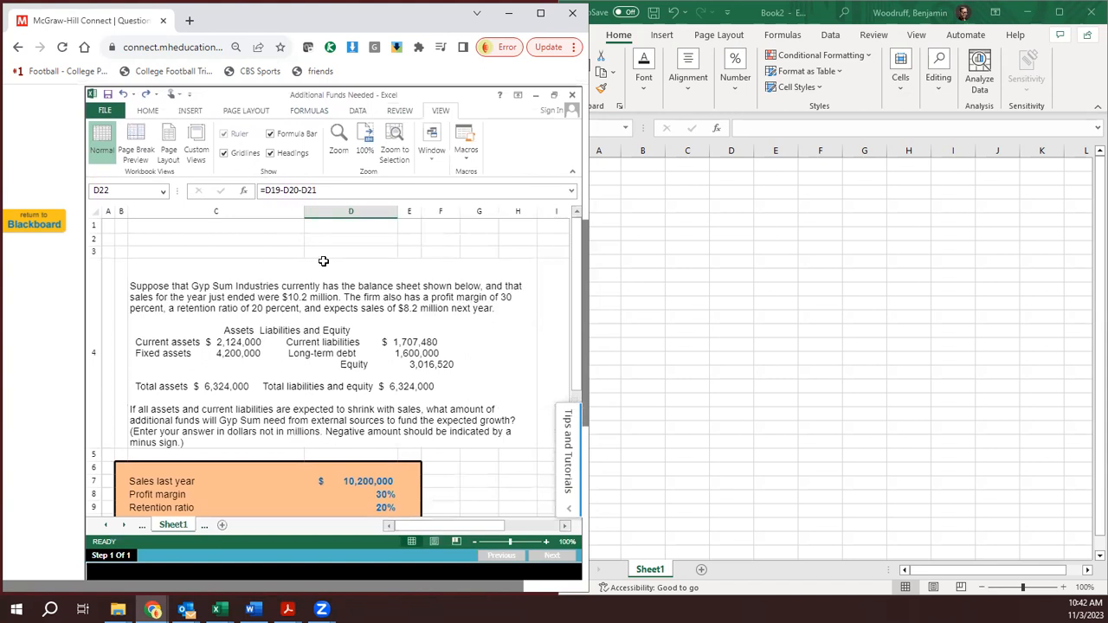